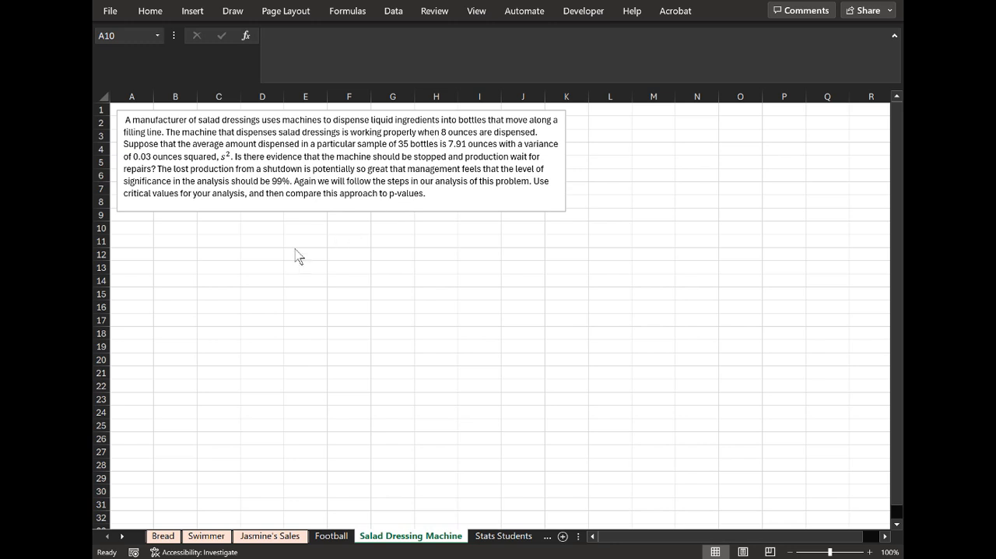
Paste the copied hypotheses text box (H0: μ = 8, Ha: μ ≠ 8) and position it just below the problem statement.
{"action": "left_click", "coordinate": [140, 230]}
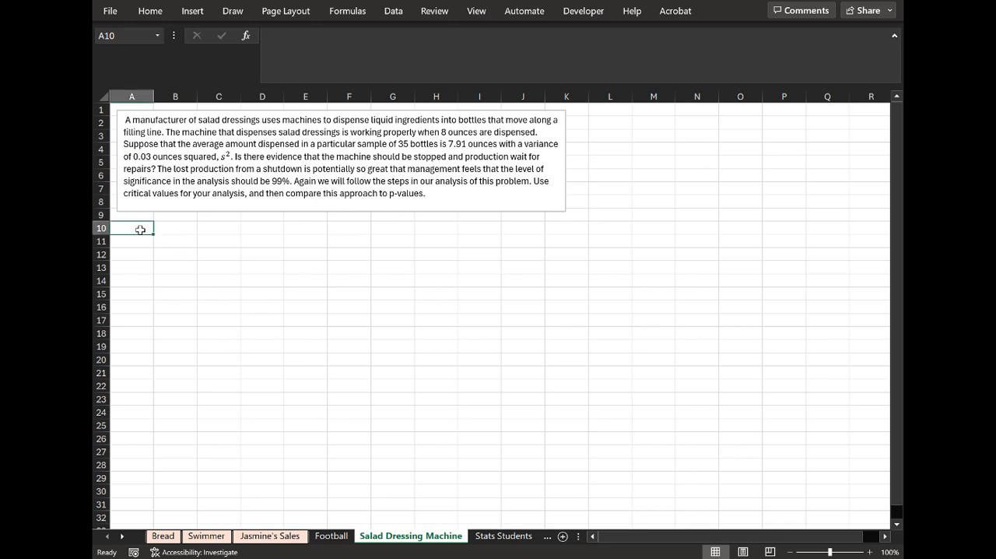
{"action": "key", "text": "ctrl+v"}
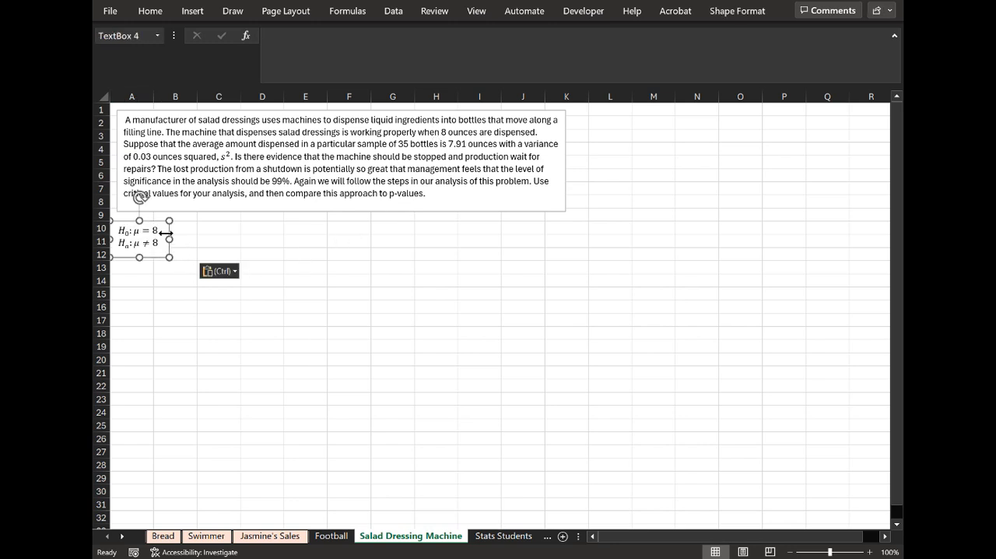
{"action": "left_click_drag", "start_coordinate": [173, 219], "coordinate": [163, 219]}
{"action": "left_click", "coordinate": [168, 321]}
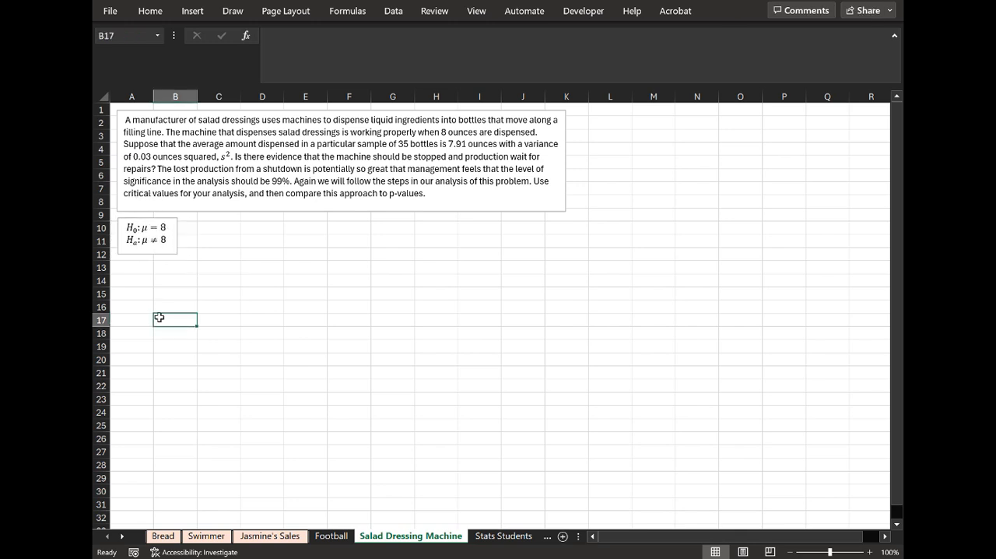
Start a block headed "Data" in C10, with the label "Mean" in C11 and the value 8 beside it.
{"action": "left_click", "coordinate": [229, 229]}
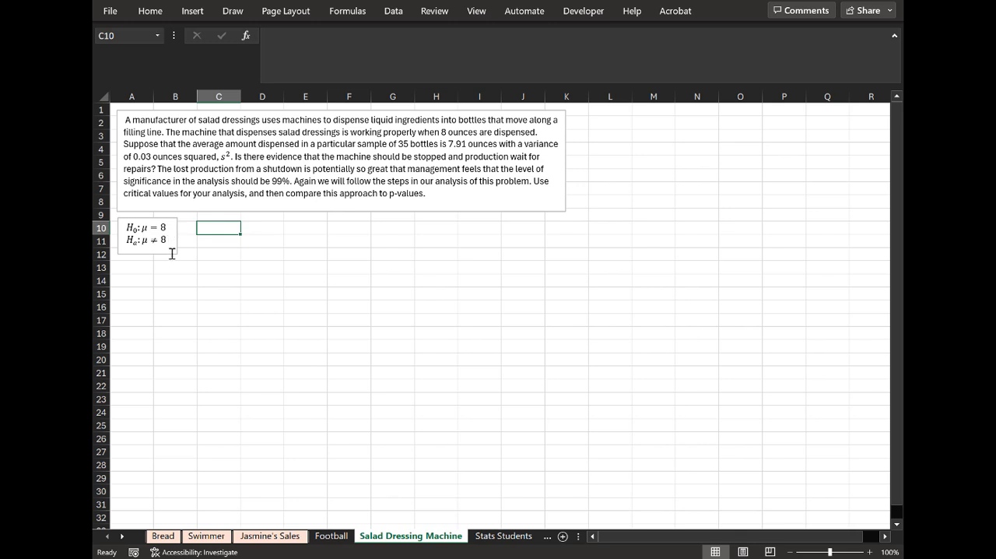
{"action": "type", "text": "Data"}
{"action": "key", "text": "Return"}
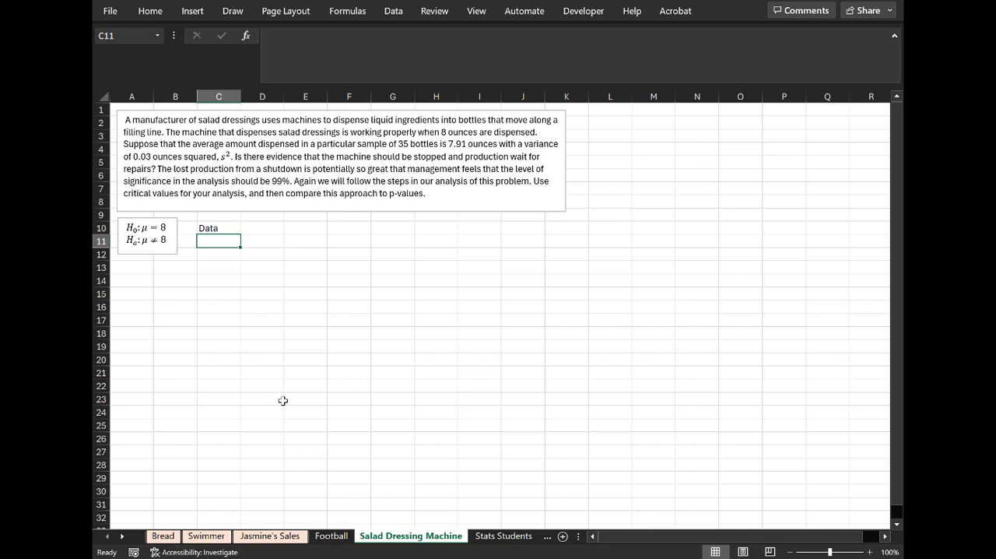
{"action": "type", "text": "Mean"}
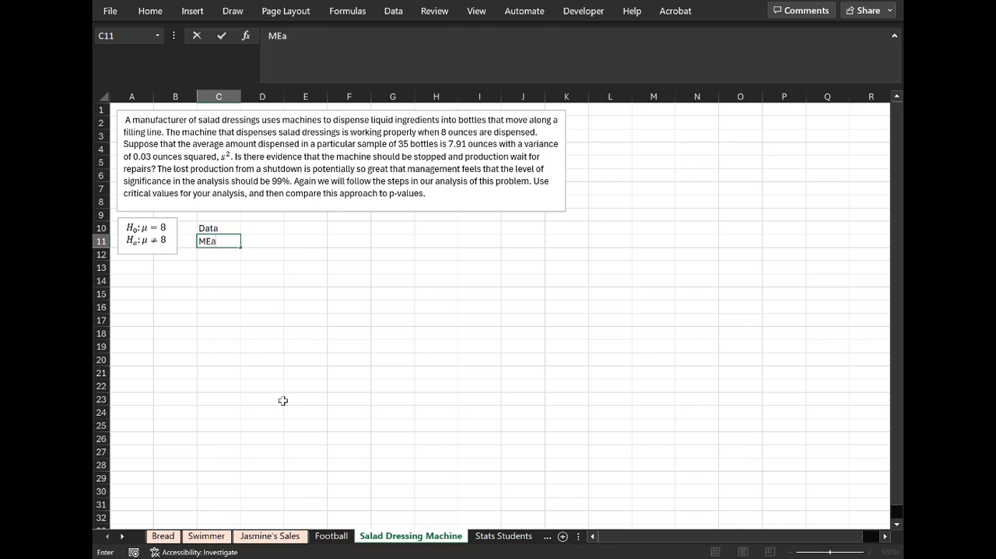
{"action": "key", "text": "Tab"}
{"action": "type", "text": "8"}
{"action": "key", "text": "Return"}
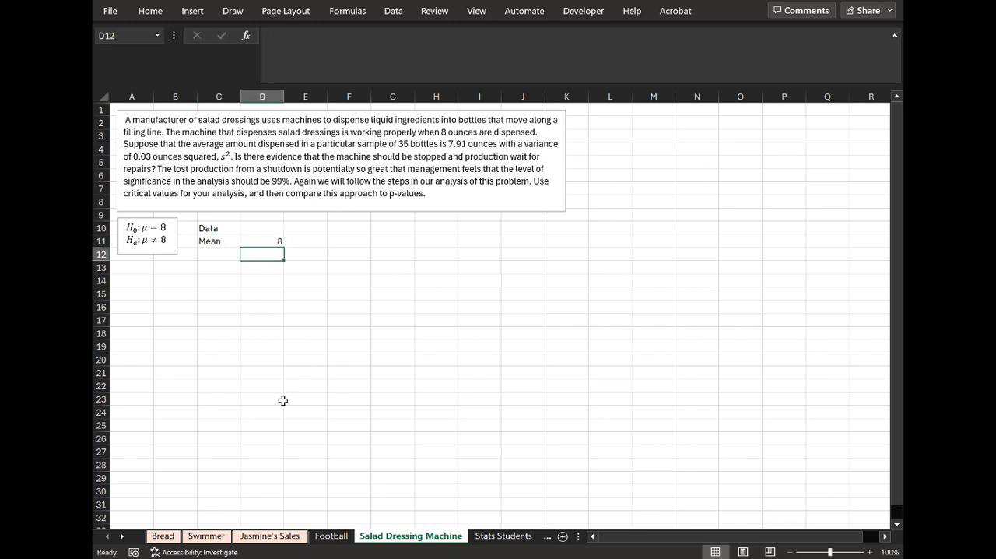
Add the label "Std Dev" in C12 and a "Variance" row in C13 with the value 0.03 in D13.
{"action": "type", "text": "Std D"}
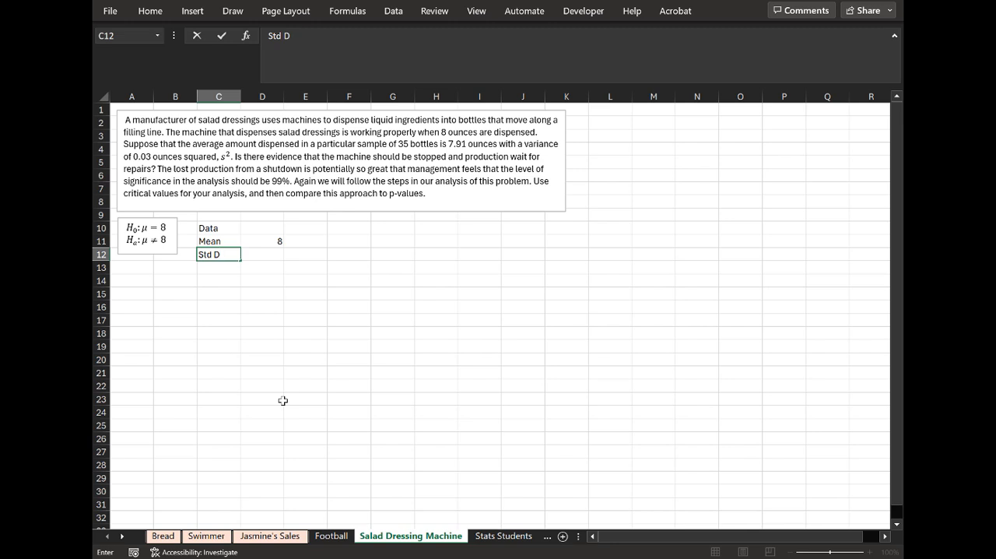
{"action": "type", "text": "ev"}
{"action": "key", "text": "Tab"}
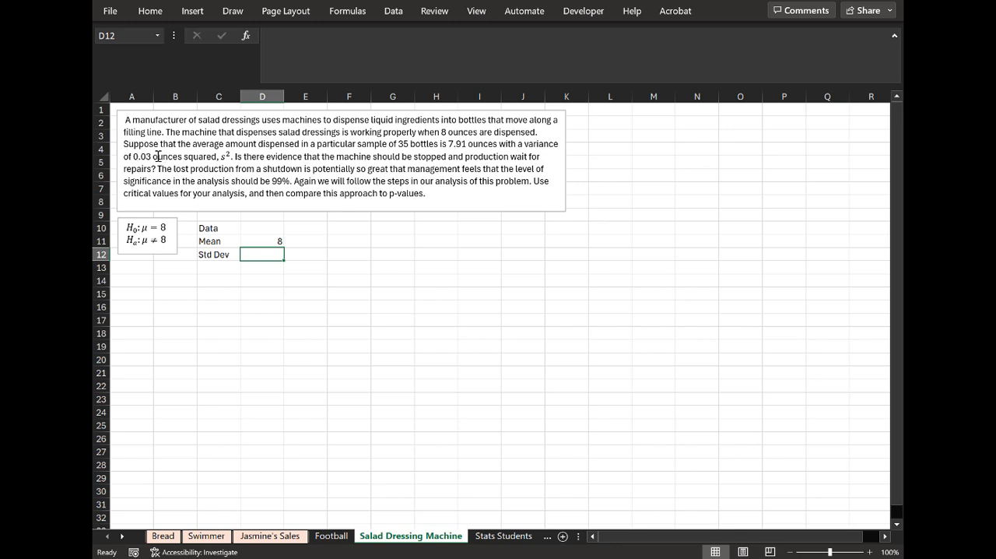
{"action": "left_click", "coordinate": [223, 268]}
{"action": "type", "text": "Variance"}
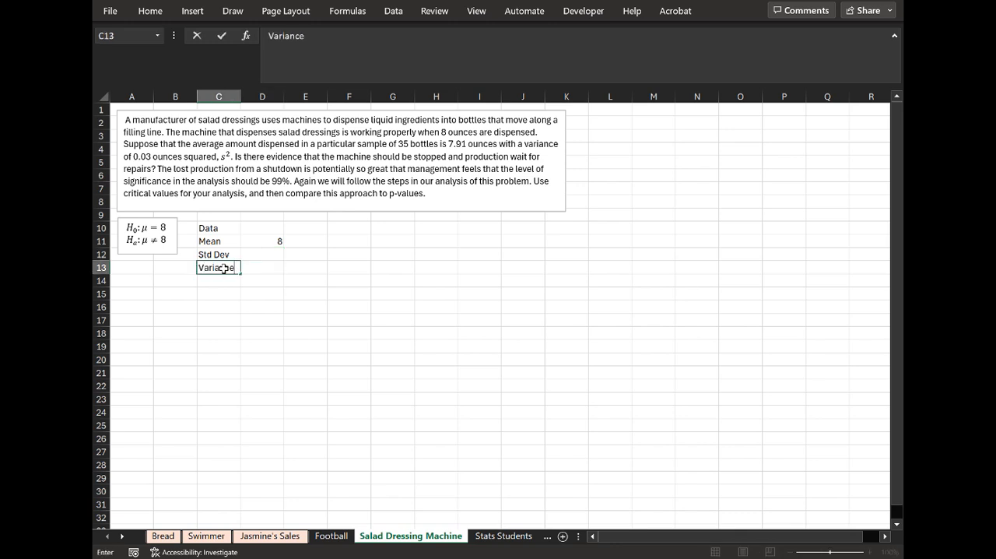
{"action": "key", "text": "Tab"}
{"action": "type", "text": "="}
{"action": "key", "text": "BackSpace"}
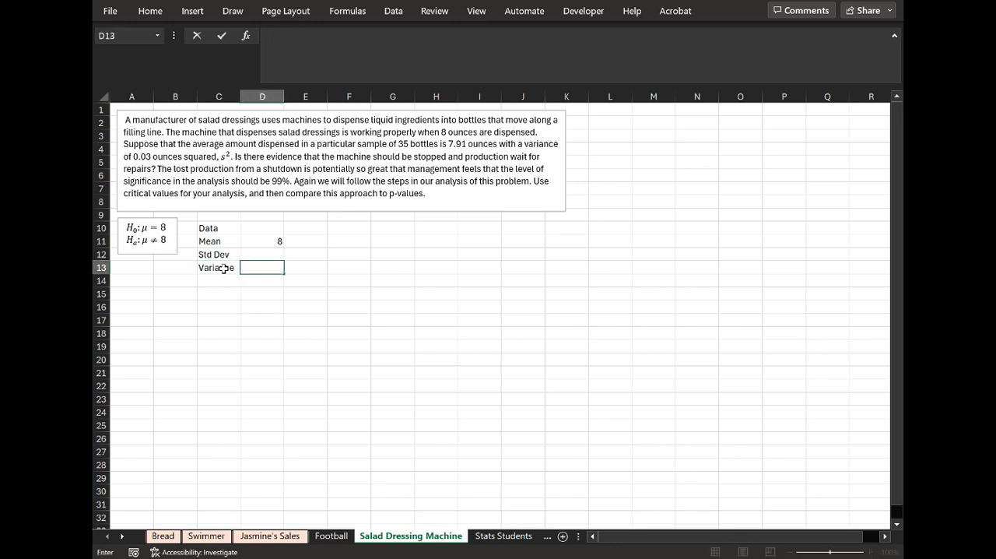
{"action": "type", "text": "0.03"}
{"action": "key", "text": "Return"}
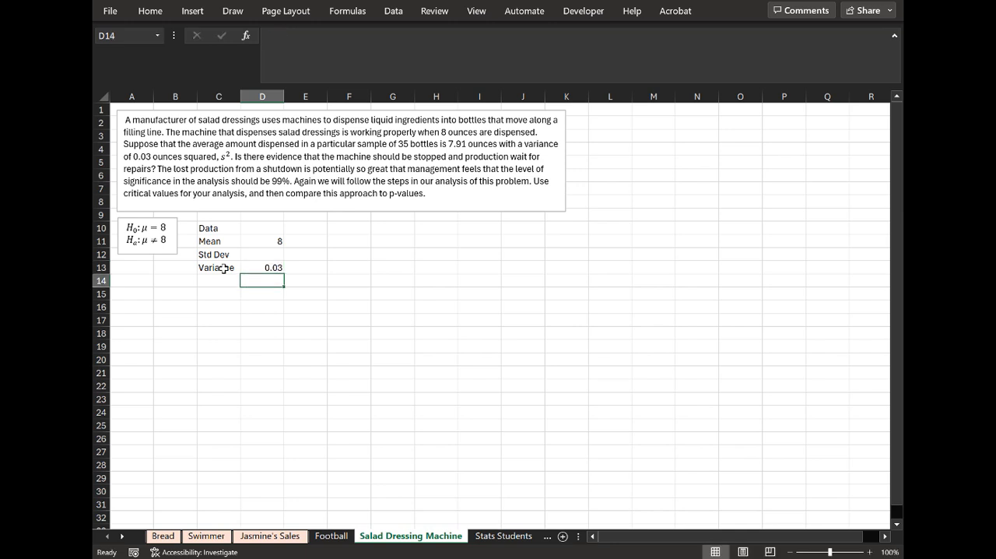
Enter the note headings "Variance" in F13 and "Std Dev" in G13.
{"action": "key", "text": "Up"}
{"action": "key", "text": "Right"}
{"action": "key", "text": "Right"}
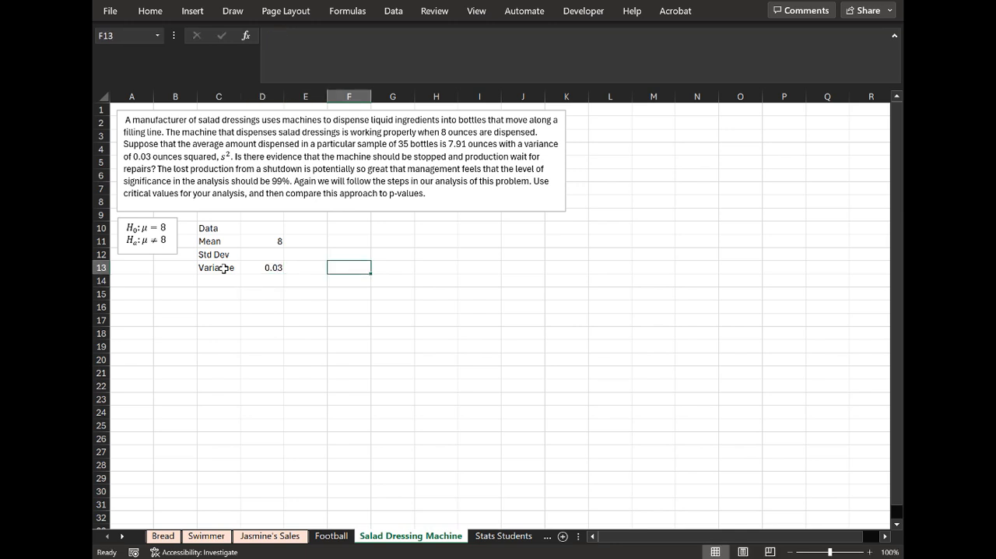
{"action": "type", "text": "Variance"}
{"action": "key", "text": "Tab"}
{"action": "type", "text": "St"}
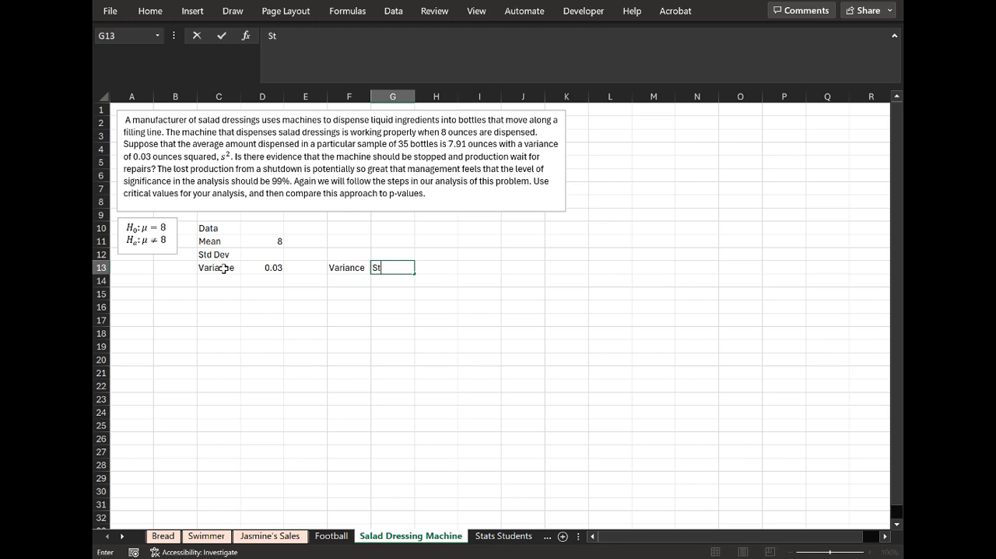
{"action": "type", "text": "d Dev"}
{"action": "key", "text": "Left"}
Enter the symbol s^2 under the Variance note heading and s under the Std Dev note heading.
{"action": "key", "text": "Down"}
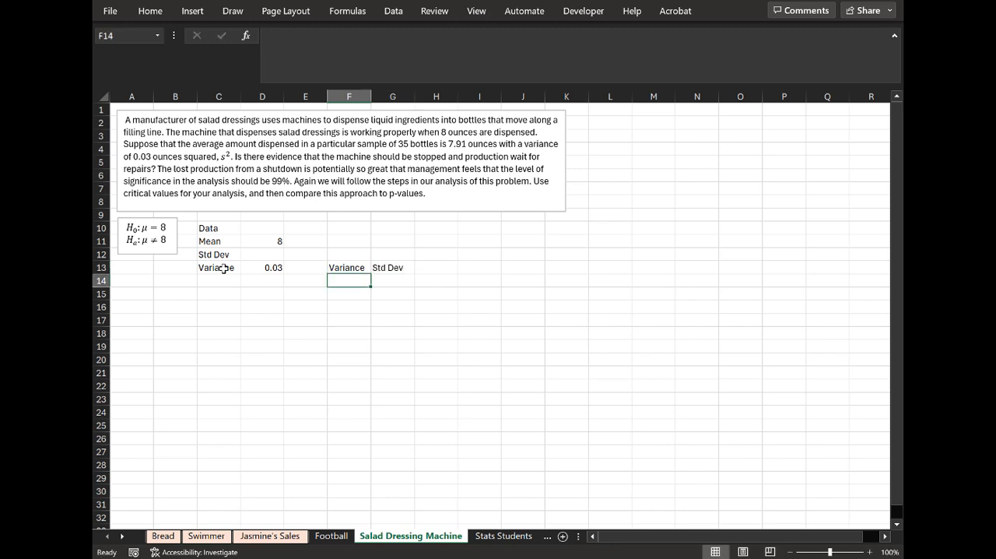
{"action": "type", "text": "s^2"}
{"action": "key", "text": "Tab"}
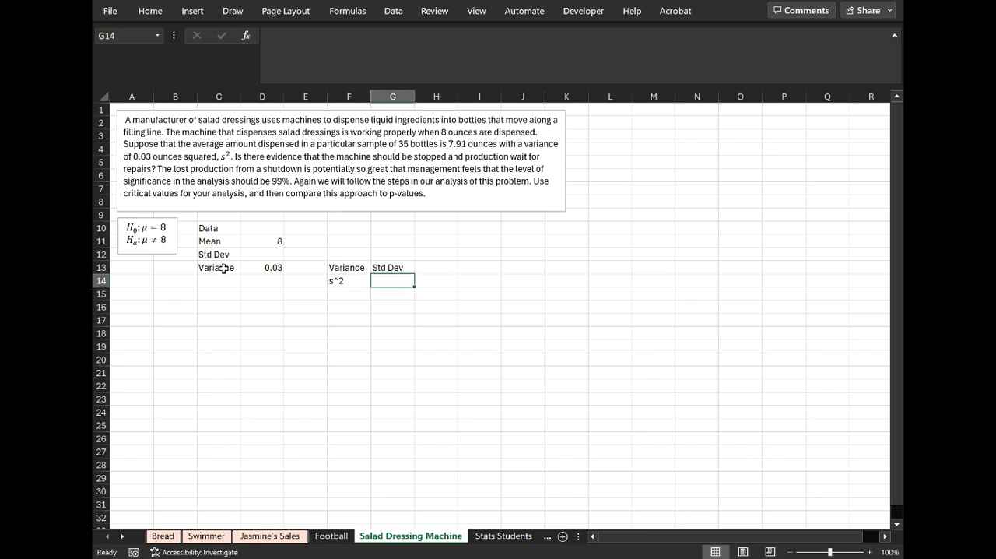
{"action": "type", "text": "s"}
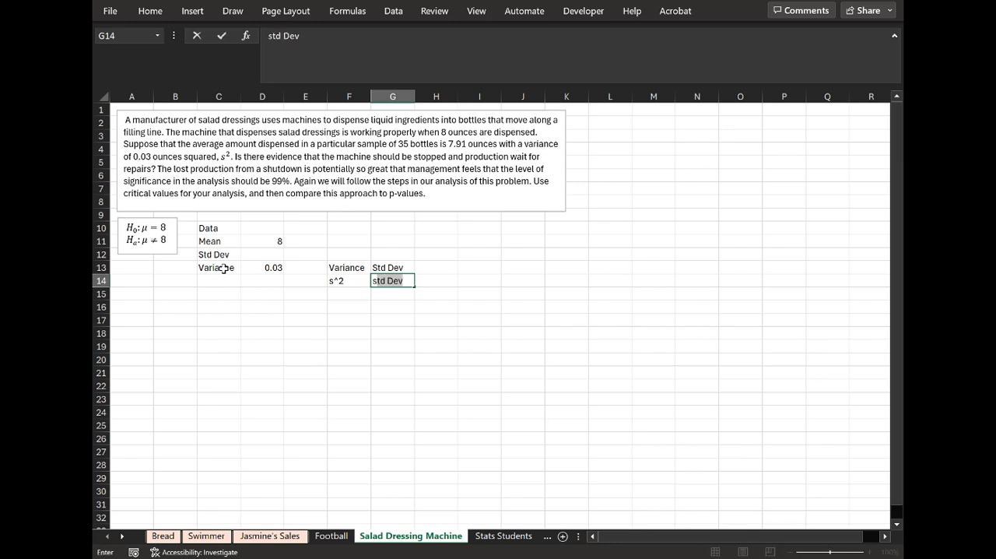
{"action": "key", "text": "Delete"}
{"action": "key", "text": "Return"}
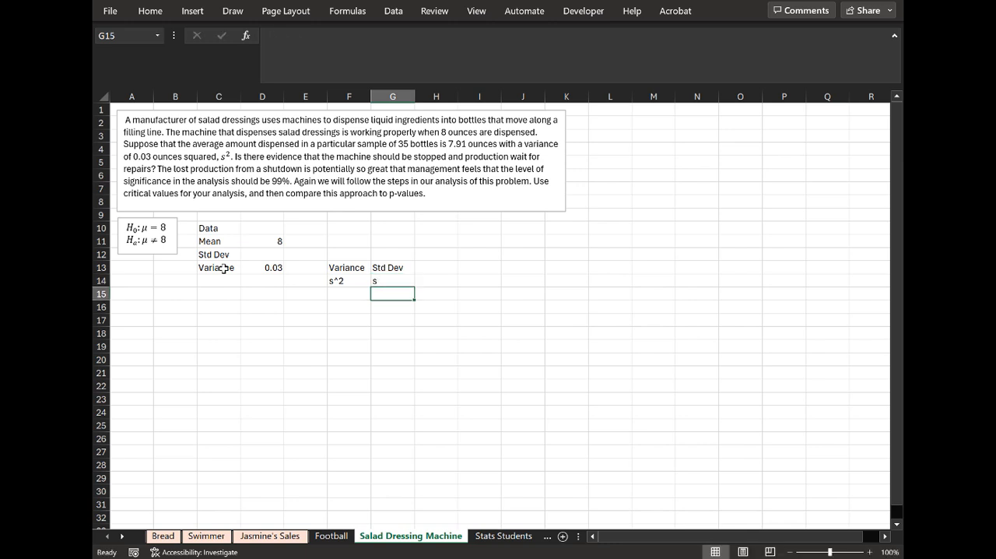
Calculate the standard deviation in D12 as the square root of the variance in D13.
{"action": "double_click", "coordinate": [265, 260]}
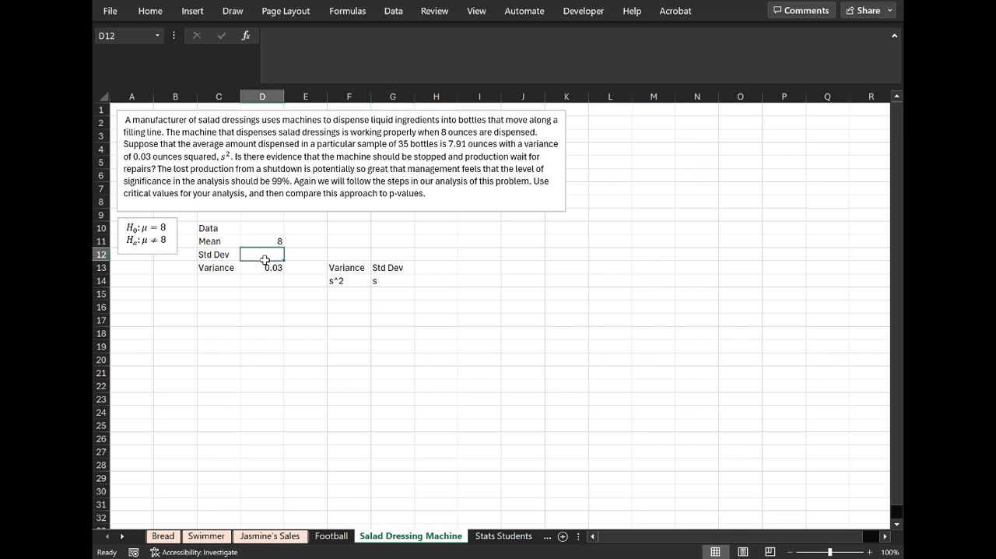
{"action": "type", "text": "=sqrt("}
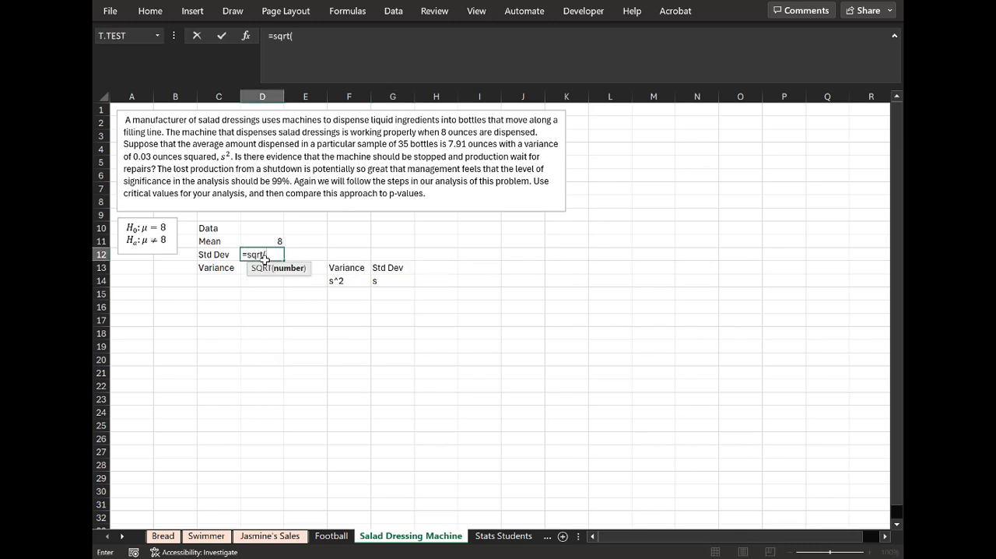
{"action": "left_click", "coordinate": [266, 269]}
{"action": "type", "text": ")"}
{"action": "key", "text": "Return"}
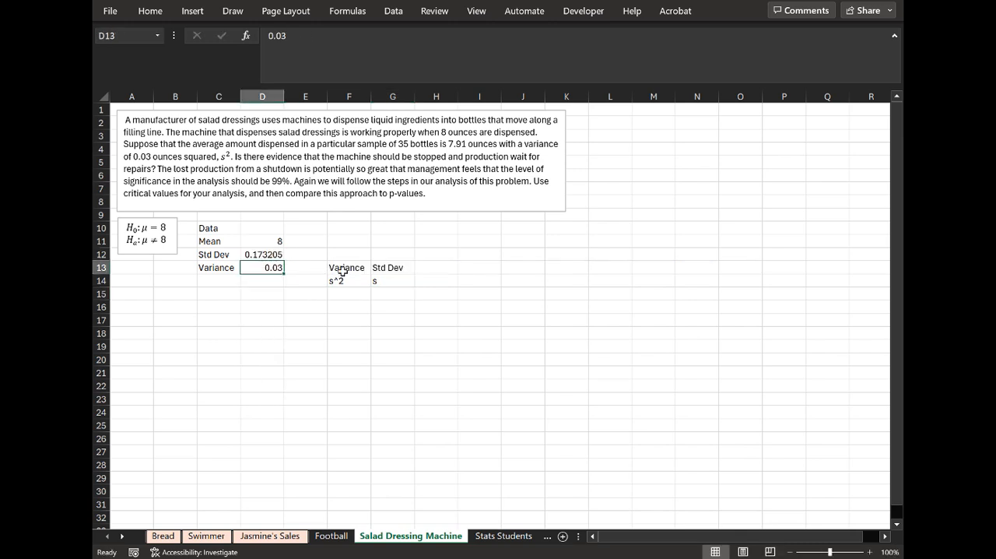
Clear the variance and standard deviation notes from F13:G14.
{"action": "left_click_drag", "start_coordinate": [342, 271], "coordinate": [387, 281]}
{"action": "key", "text": "Delete"}
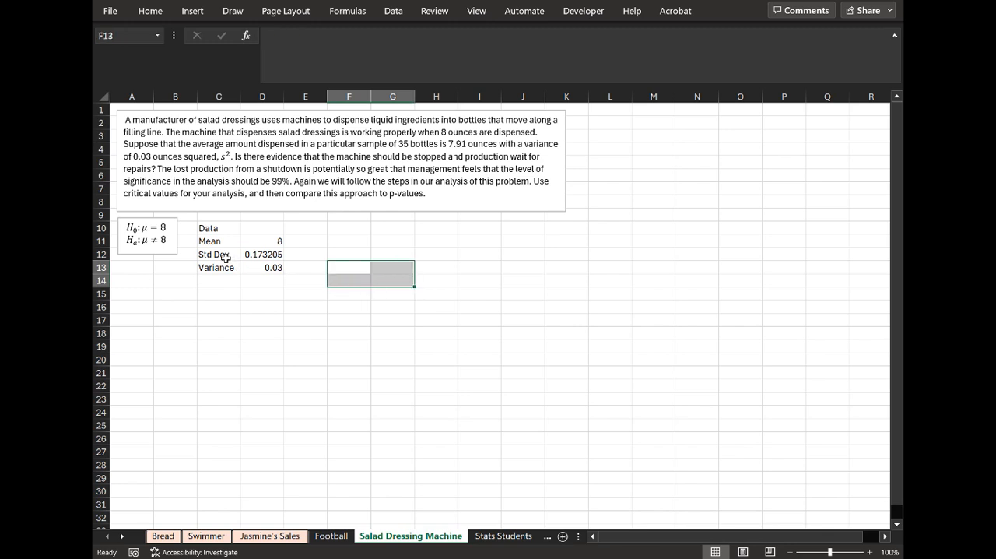
{"action": "left_click", "coordinate": [226, 257]}
{"action": "left_click", "coordinate": [274, 253]}
{"action": "left_click", "coordinate": [315, 254]}
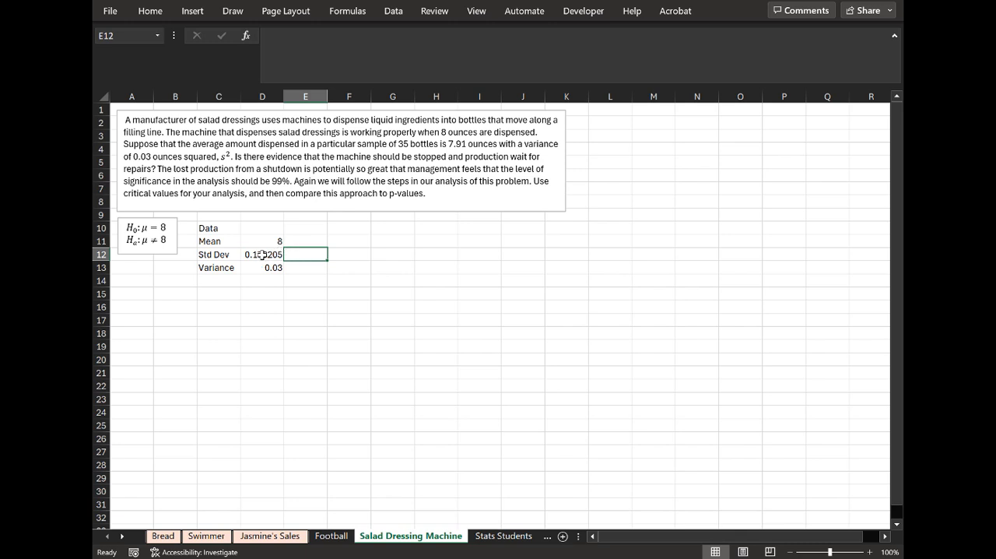
Add the sample size row "n" with 35 in row 14 and the sample mean row "x" with 7.91 in row 15.
{"action": "left_click", "coordinate": [220, 285]}
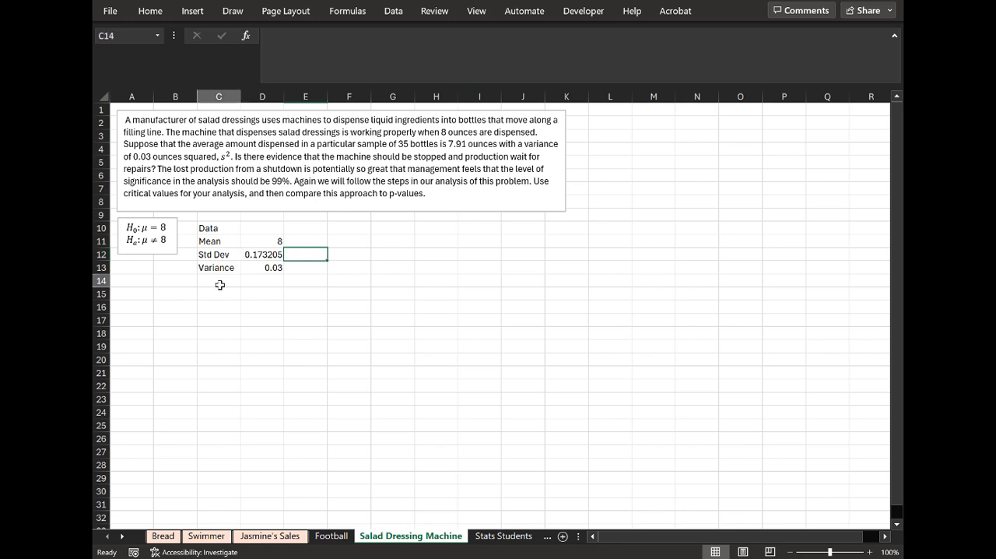
{"action": "type", "text": "n"}
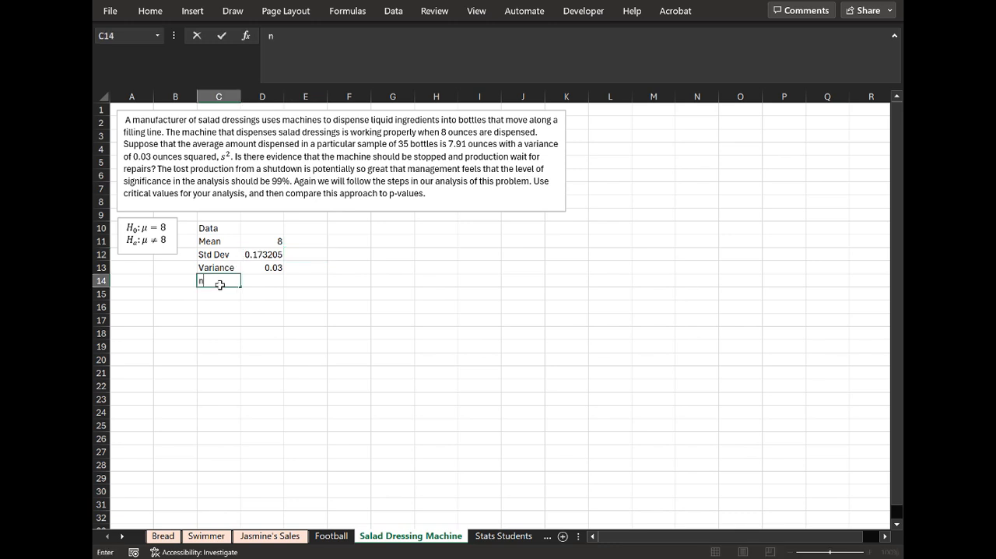
{"action": "key", "text": "Tab"}
{"action": "type", "text": "35"}
{"action": "key", "text": "Return"}
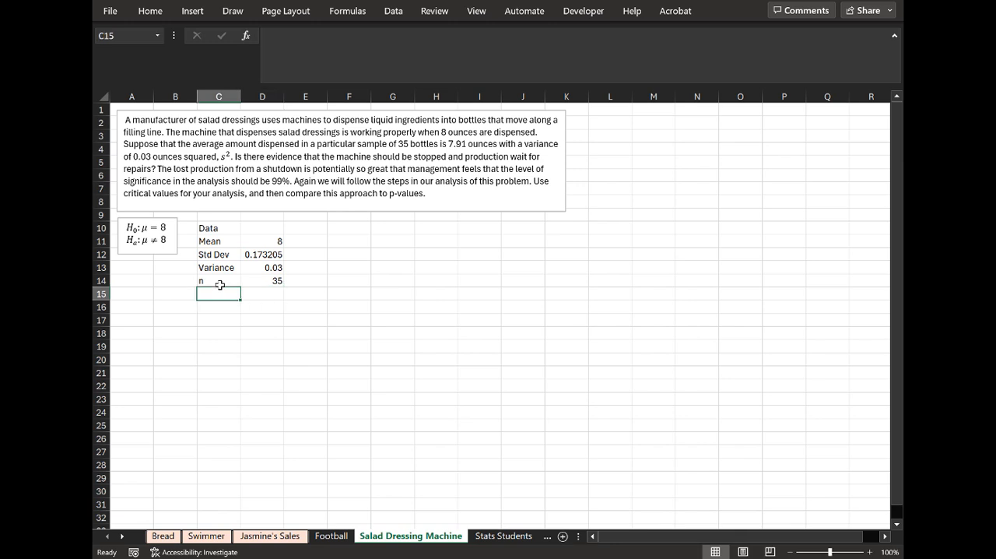
{"action": "type", "text": "x"}
{"action": "key", "text": "Tab"}
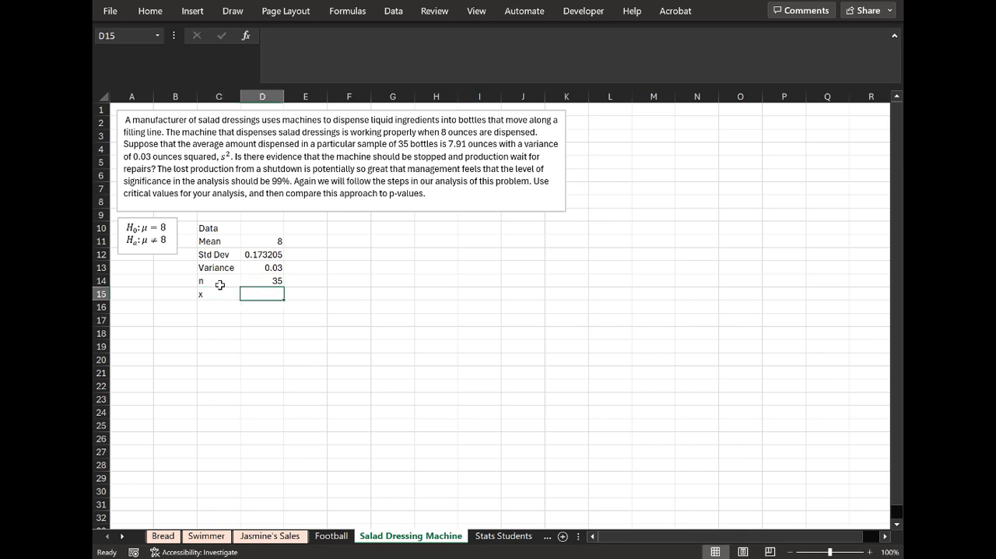
{"action": "type", "text": "7.91"}
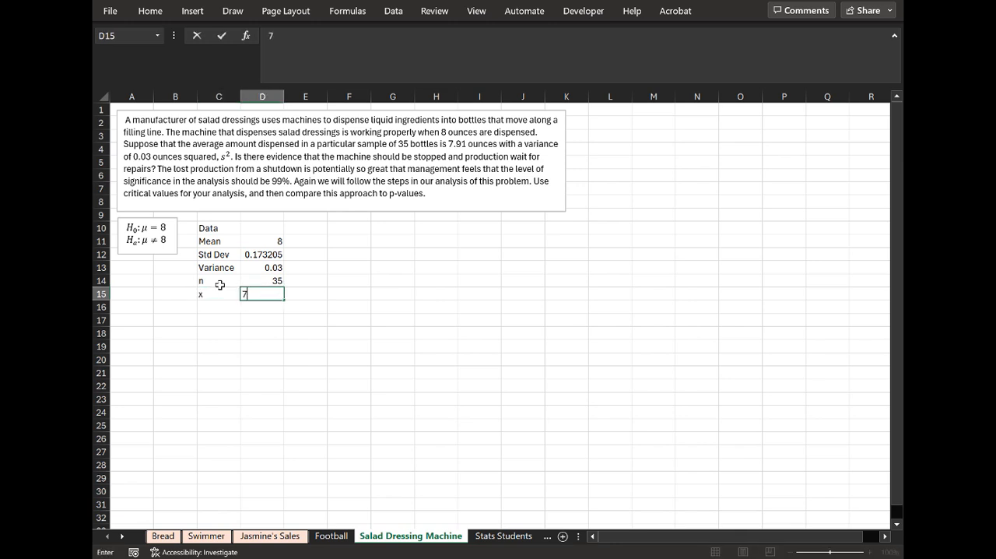
{"action": "key", "text": "Return"}
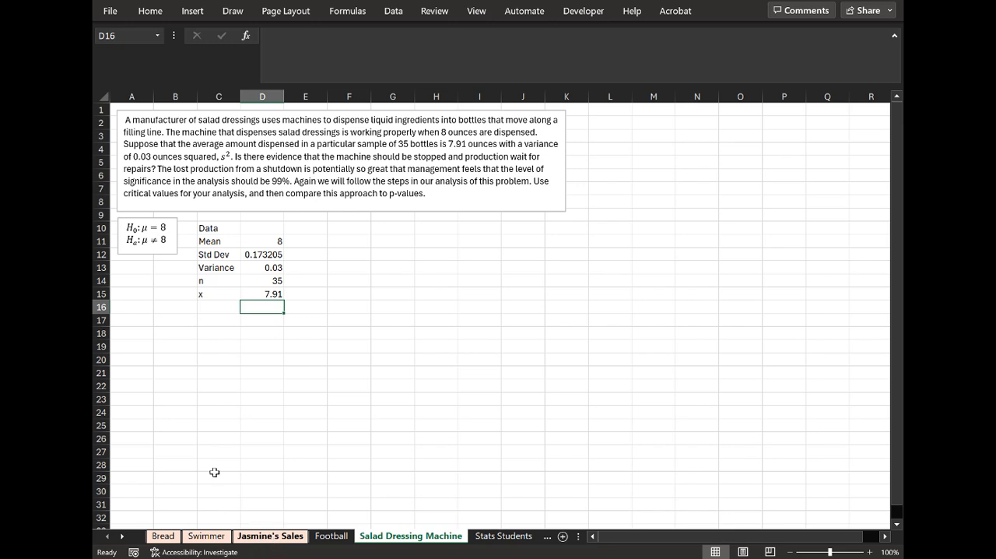
{"action": "left_click", "coordinate": [138, 340]}
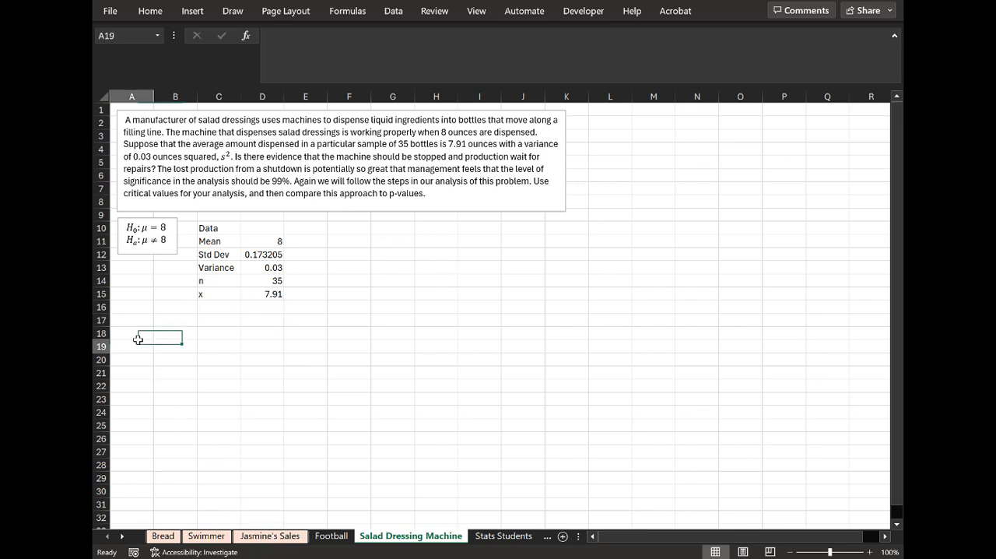
{"action": "left_click", "coordinate": [138, 338]}
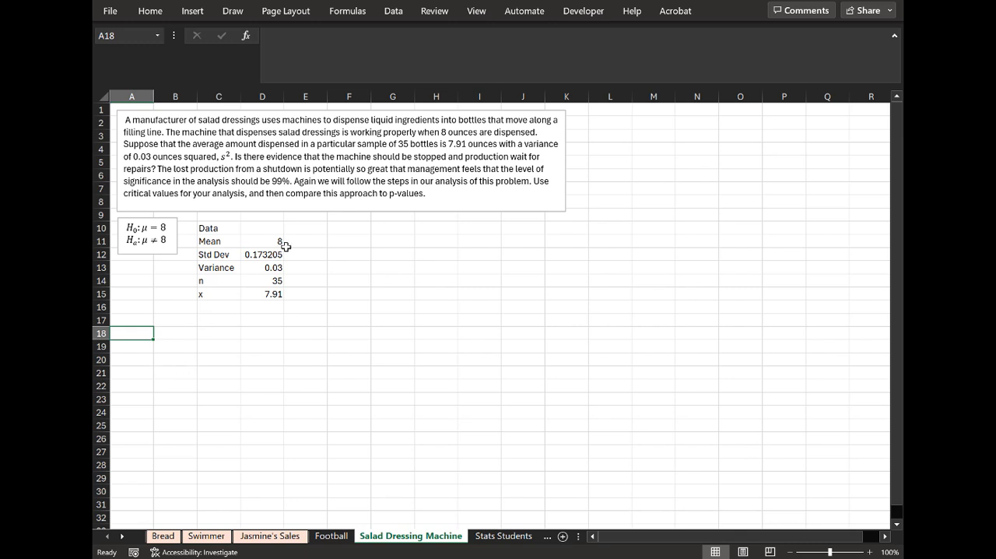
Enter the heading "Distribution of Means" in F10.
{"action": "left_click", "coordinate": [346, 227]}
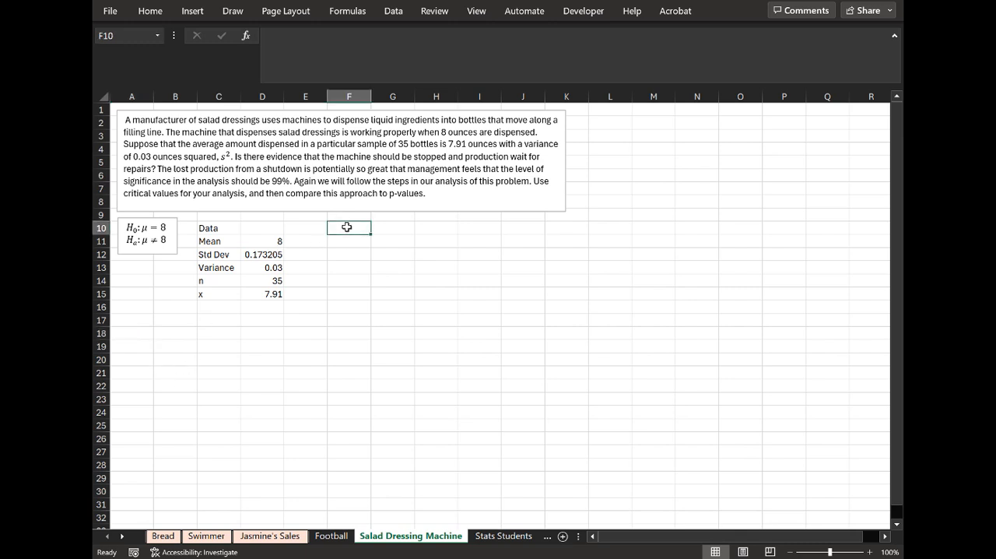
{"action": "type", "text": "Distr"}
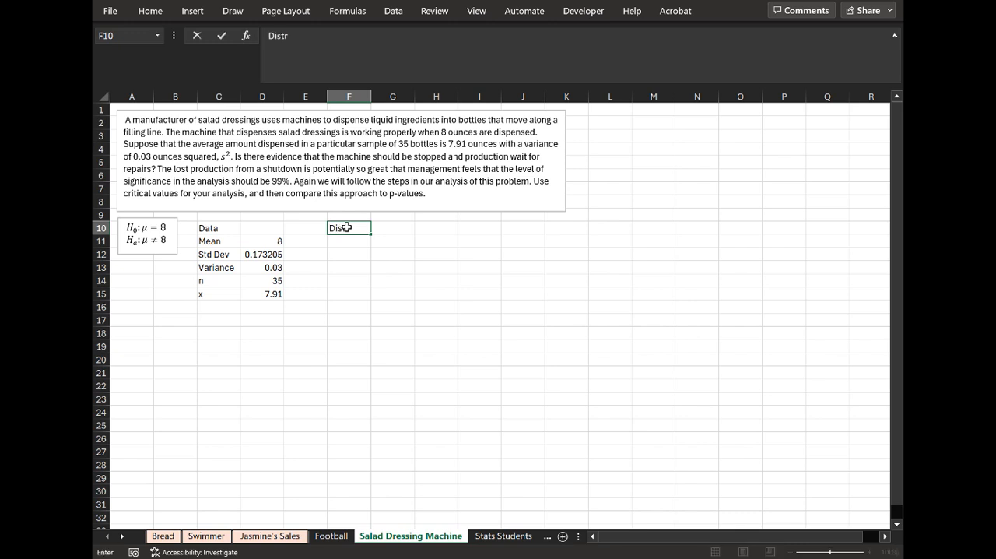
{"action": "type", "text": "ibution of Means"}
{"action": "key", "text": "Return"}
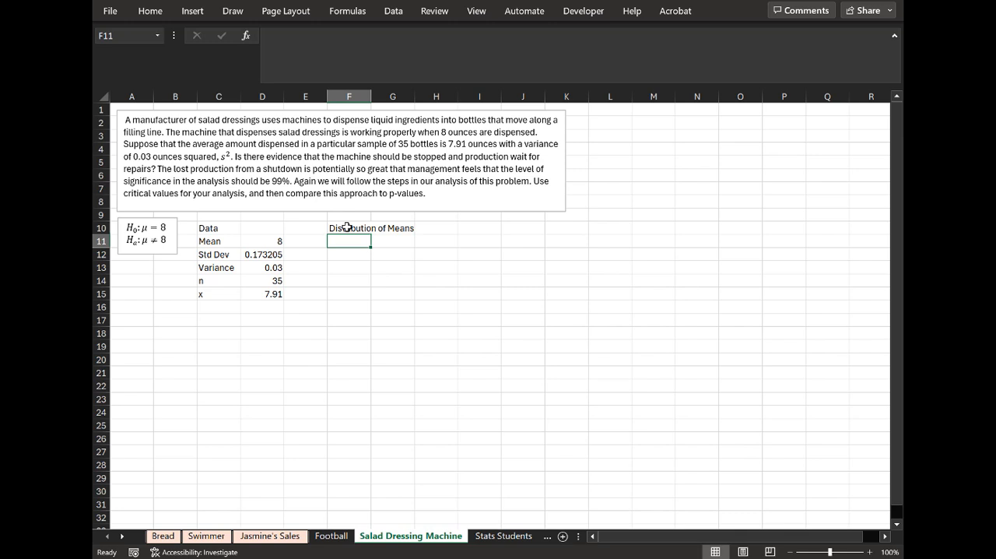
Add a "Mean" row in row 11 under Distribution of Means, with G11 linked to the mean in D11.
{"action": "type", "text": "Mean"}
{"action": "key", "text": "Tab"}
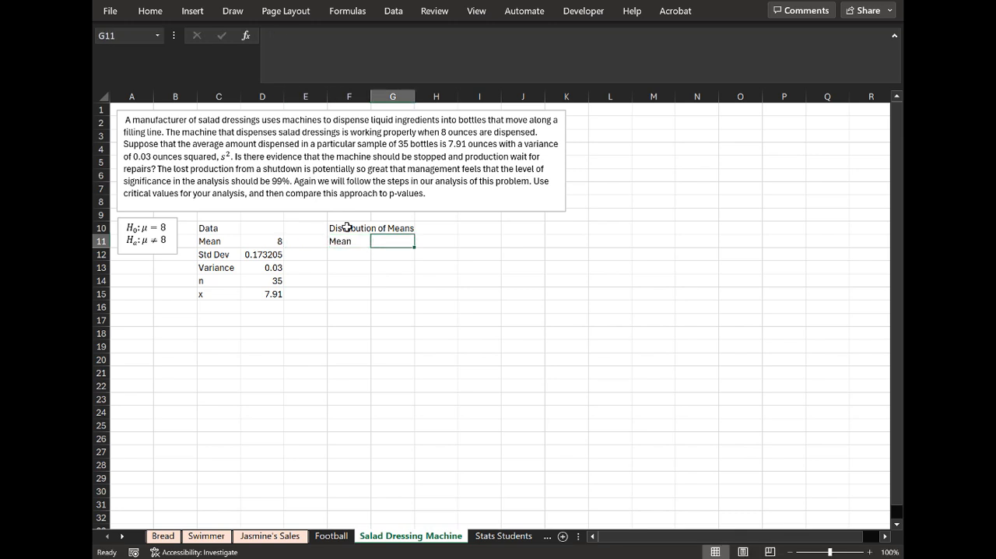
{"action": "type", "text": "="}
{"action": "key", "text": "Left"}
{"action": "key", "text": "Left"}
{"action": "key", "text": "Left"}
{"action": "key", "text": "Return"}
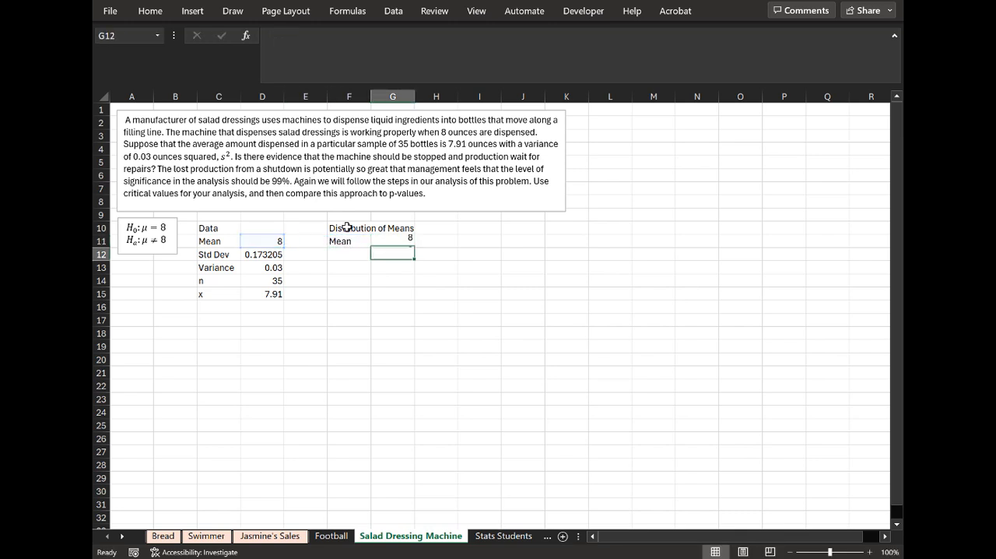
Add a "Std Dev" row in F12:G12, dividing the standard deviation in D12 by the square root of the sample size in D14.
{"action": "key", "text": "Left"}
{"action": "type", "text": "Std Dev"}
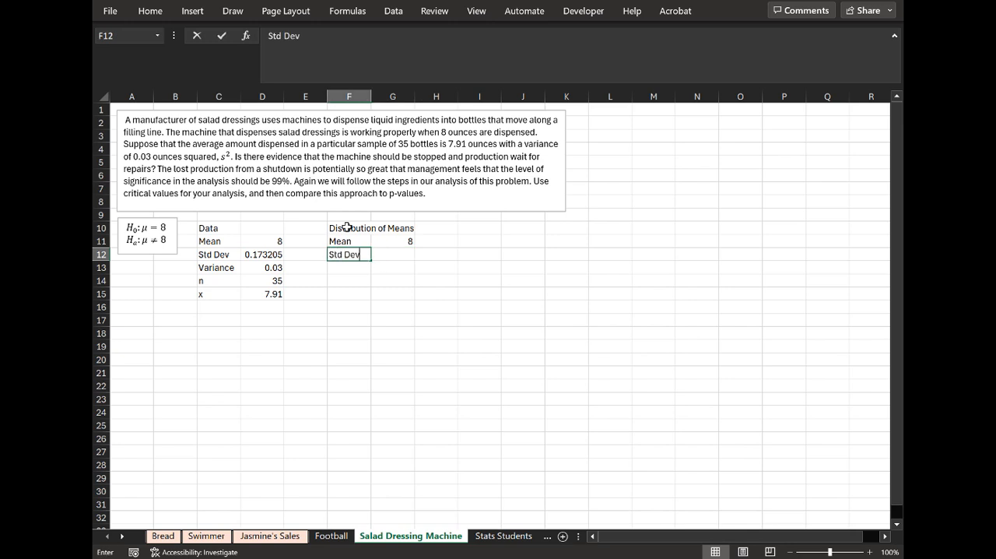
{"action": "key", "text": "Tab"}
{"action": "type", "text": "="}
{"action": "key", "text": "Left"}
{"action": "key", "text": "Left"}
{"action": "key", "text": "Left"}
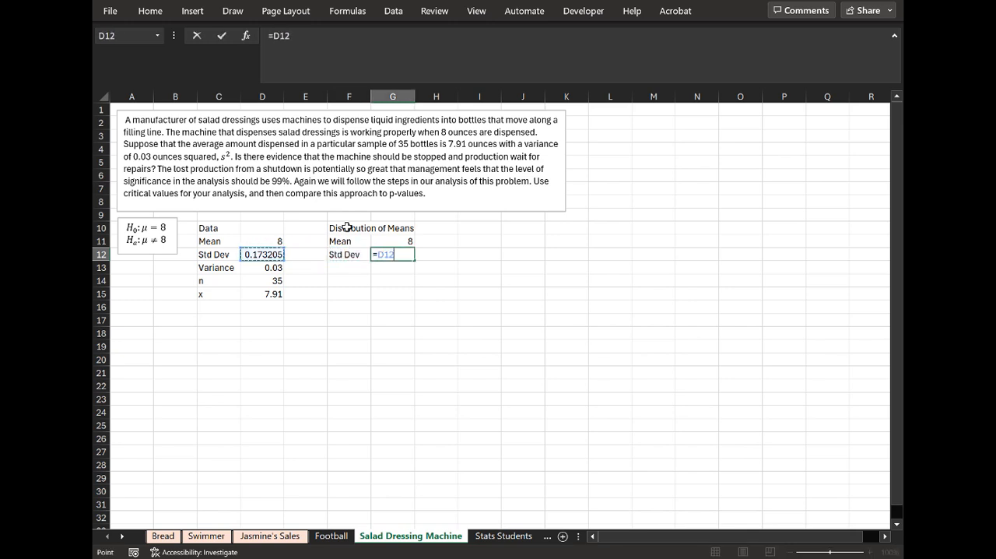
{"action": "type", "text": "/"}
{"action": "key", "text": "Left"}
{"action": "key", "text": "Right"}
{"action": "key", "text": "Right"}
{"action": "key", "text": "Right"}
{"action": "key", "text": "BackSpace"}
{"action": "type", "text": "sqrt("}
{"action": "key", "text": "Down"}
{"action": "key", "text": "Left"}
{"action": "key", "text": "Left"}
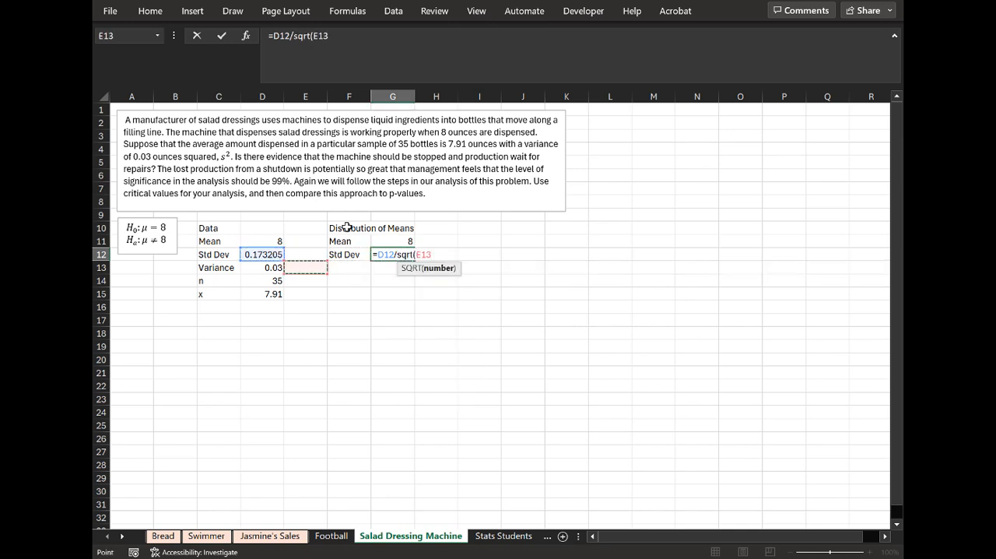
{"action": "key", "text": "Left"}
{"action": "key", "text": "Down"}
{"action": "key", "text": "Return"}
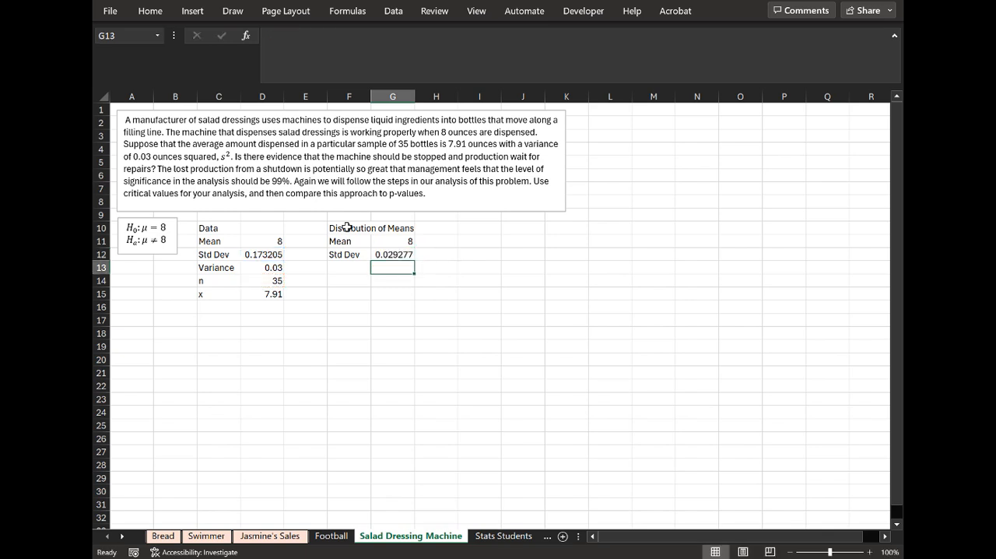
Add a "Test Stat" row in F13:G13, calculated as (D15-D11)/G12.
{"action": "key", "text": "Left"}
{"action": "type", "text": "Test"}
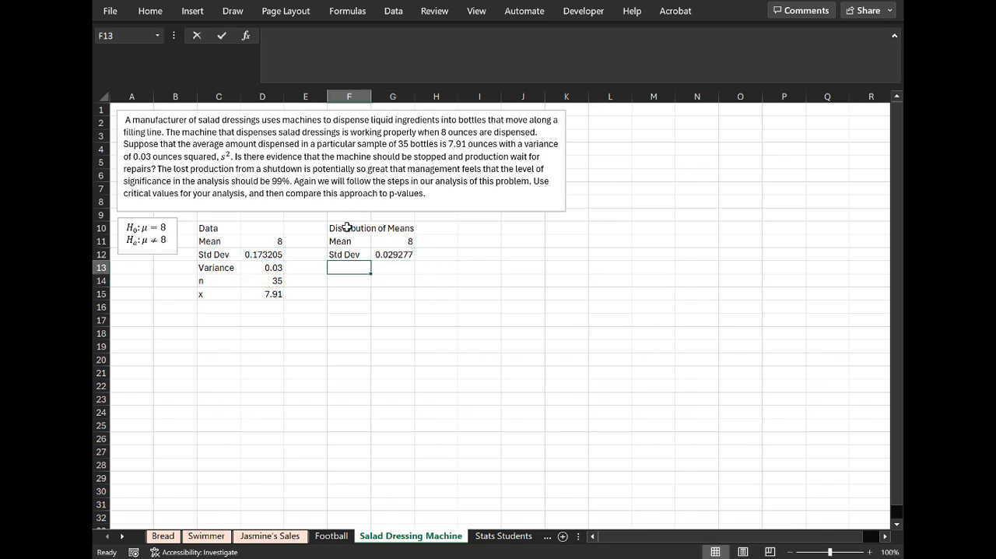
{"action": "type", "text": " STa"}
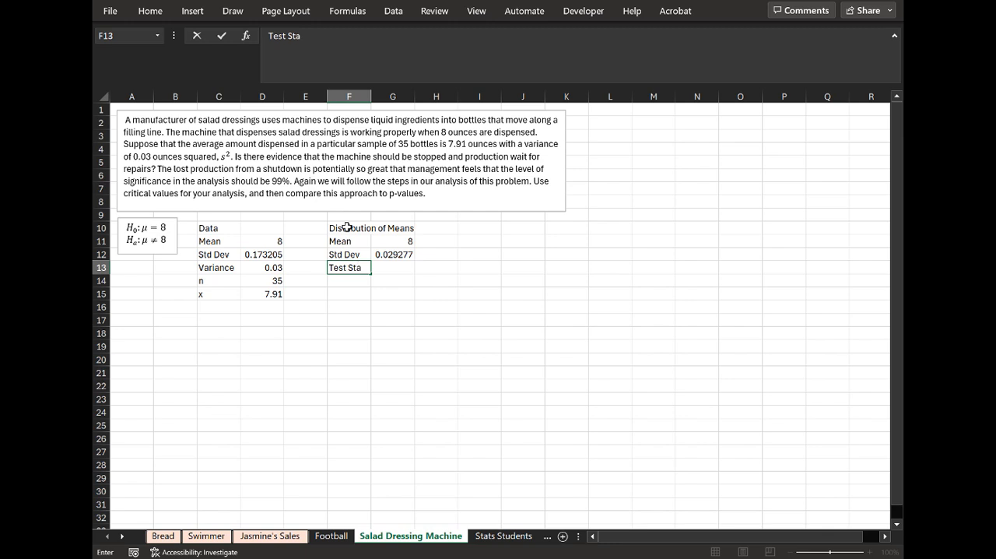
{"action": "type", "text": "t"}
{"action": "key", "text": "Tab"}
{"action": "type", "text": "=("}
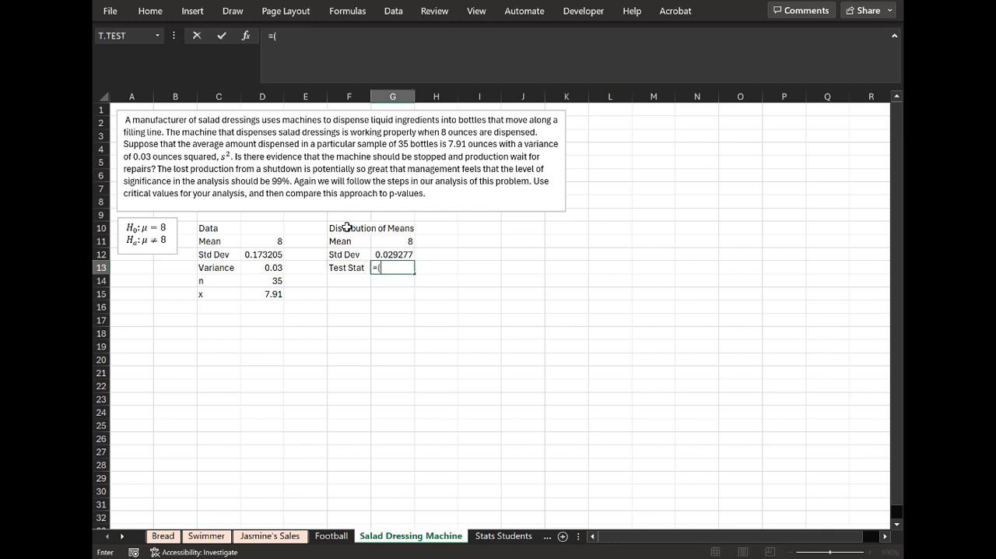
{"action": "left_click", "coordinate": [274, 293]}
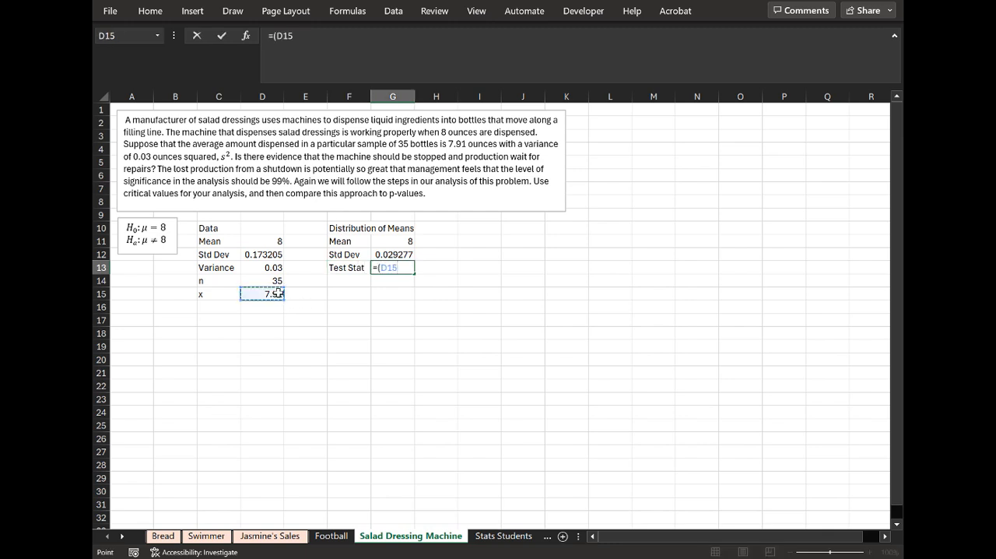
{"action": "type", "text": "-"}
{"action": "left_click", "coordinate": [274, 242]}
{"action": "type", "text": ")/"}
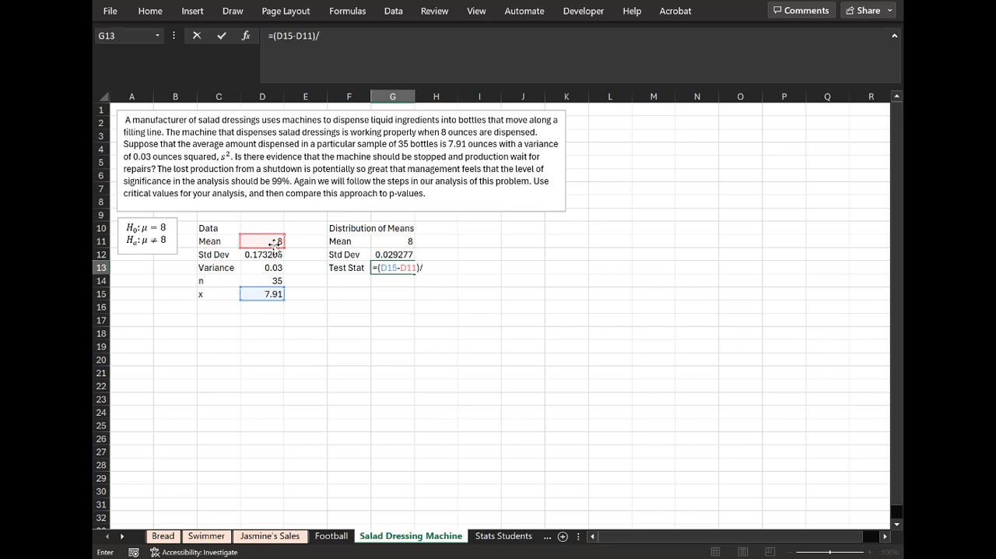
{"action": "left_click", "coordinate": [400, 252]}
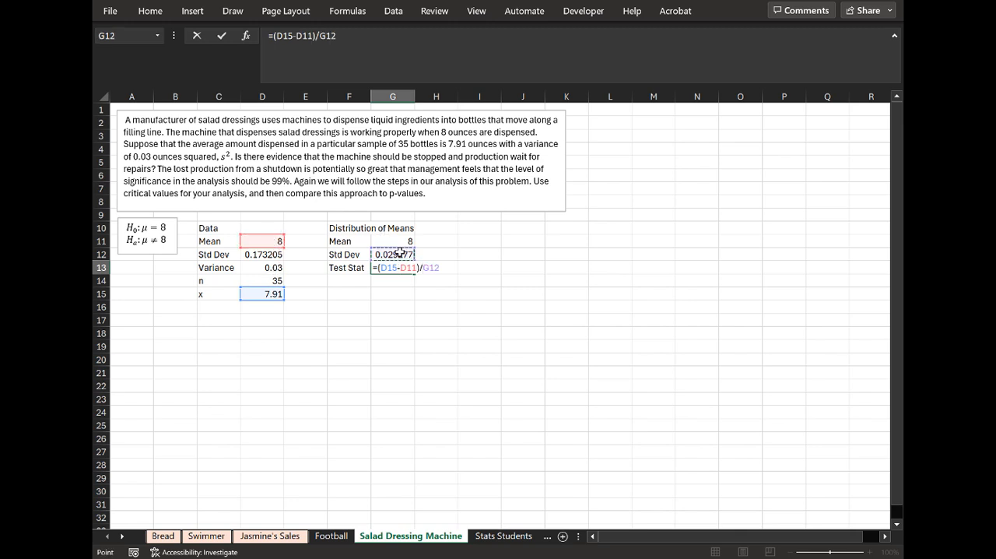
{"action": "key", "text": "Return"}
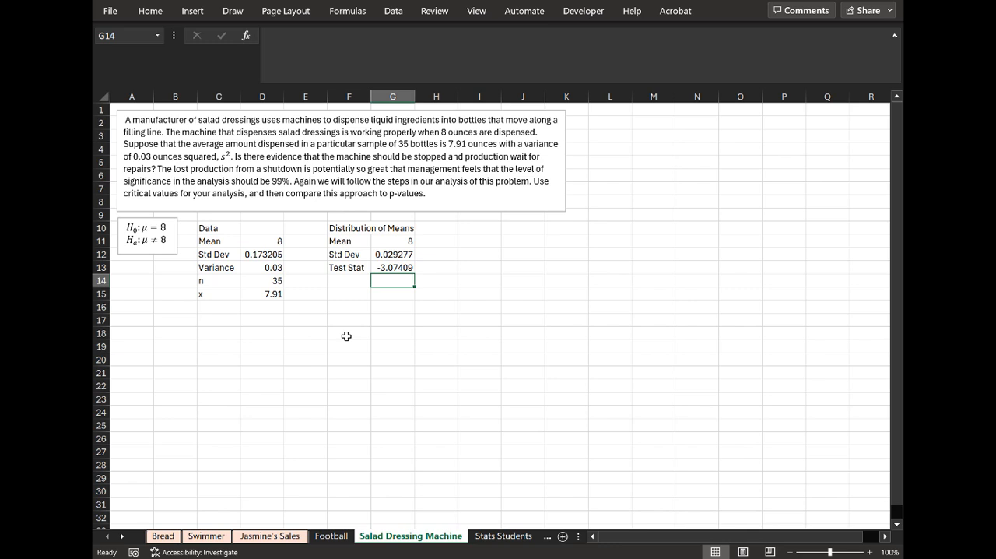
Enter the section heading "P-Value" in A18.
{"action": "key", "text": "Down"}
{"action": "key", "text": "Down"}
{"action": "key", "text": "Down"}
{"action": "key", "text": "Down"}
{"action": "key", "text": "Left"}
{"action": "key", "text": "Left"}
{"action": "key", "text": "Left"}
{"action": "key", "text": "Left"}
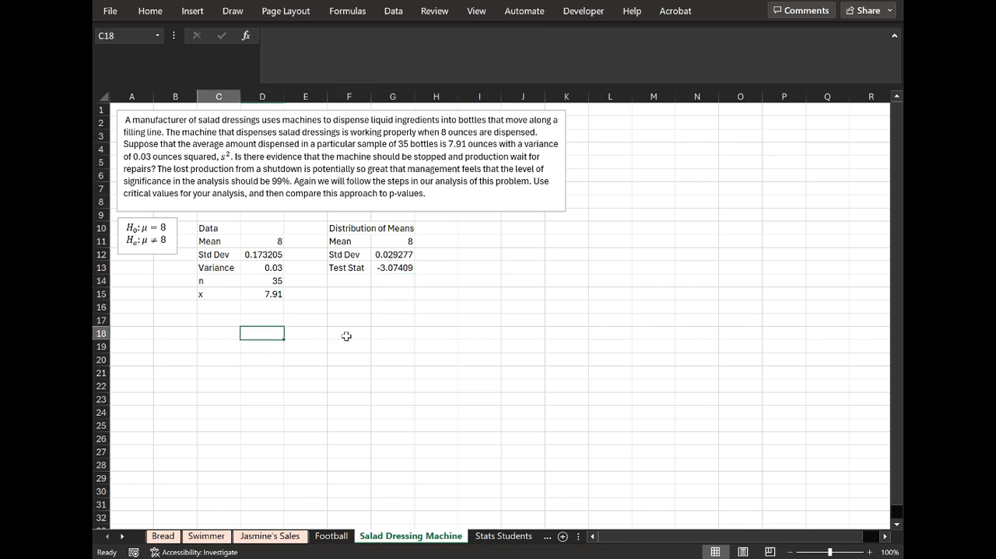
{"action": "key", "text": "Left"}
{"action": "key", "text": "Left"}
{"action": "type", "text": "P-Value"}
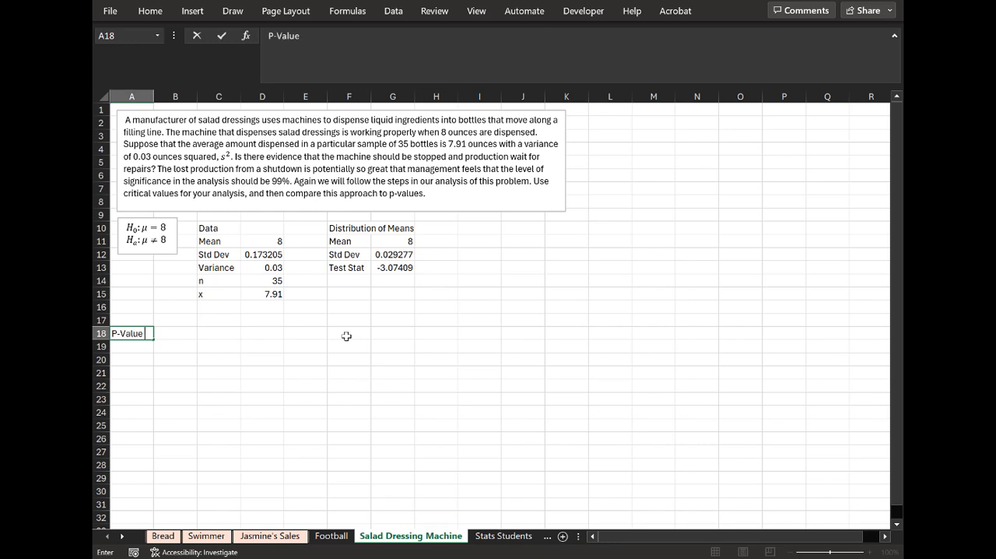
Enter the section heading "Critical Value" in G18.
{"action": "key", "text": "Right"}
{"action": "key", "text": "Right"}
{"action": "key", "text": "Right"}
{"action": "key", "text": "Right"}
{"action": "key", "text": "Right"}
{"action": "key", "text": "Right"}
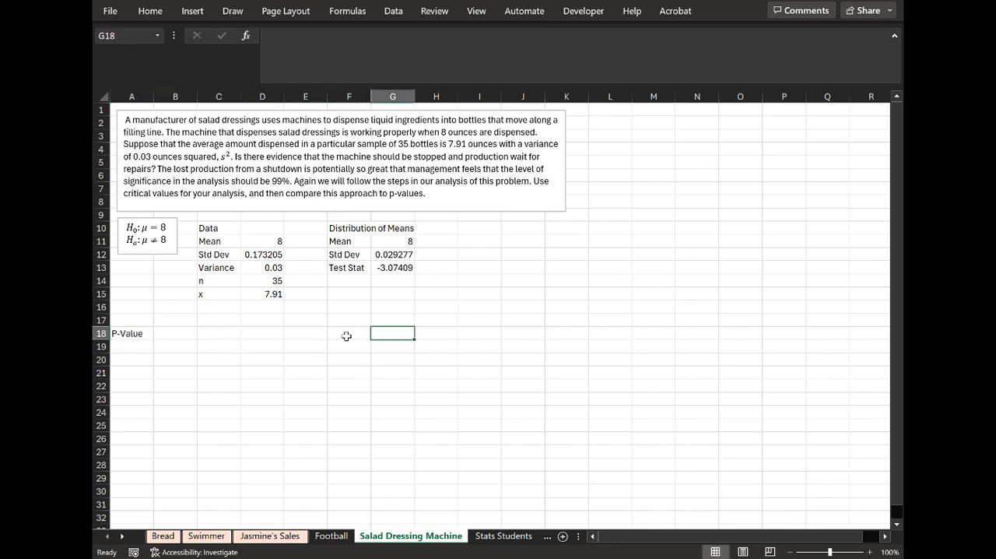
{"action": "type", "text": "Cretical V"}
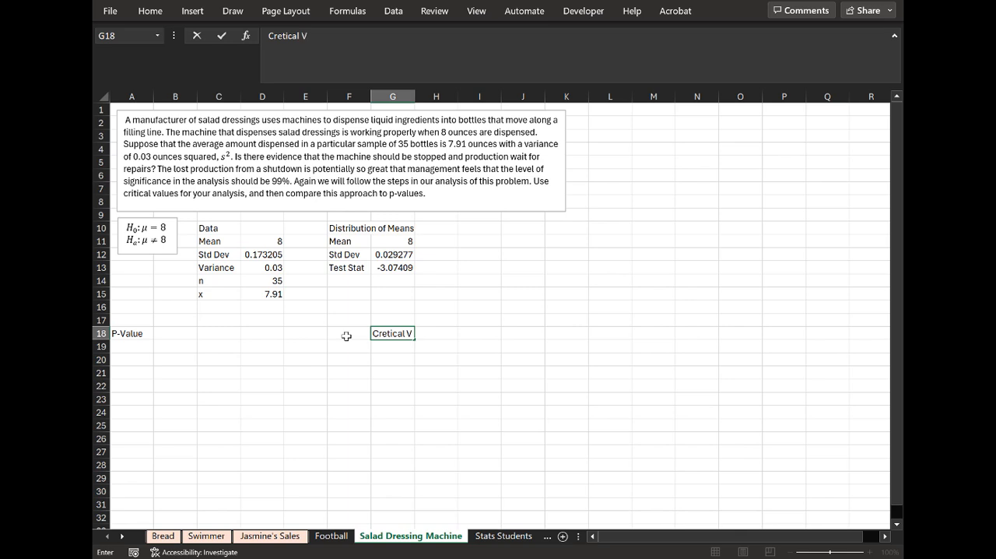
{"action": "type", "text": "alu"}
{"action": "key", "text": "BackSpace"}
{"action": "key", "text": "BackSpace"}
{"action": "key", "text": "BackSpace"}
{"action": "key", "text": "BackSpace"}
{"action": "key", "text": "BackSpace"}
{"action": "key", "text": "BackSpace"}
{"action": "key", "text": "BackSpace"}
{"action": "type", "text": "itical Value"}
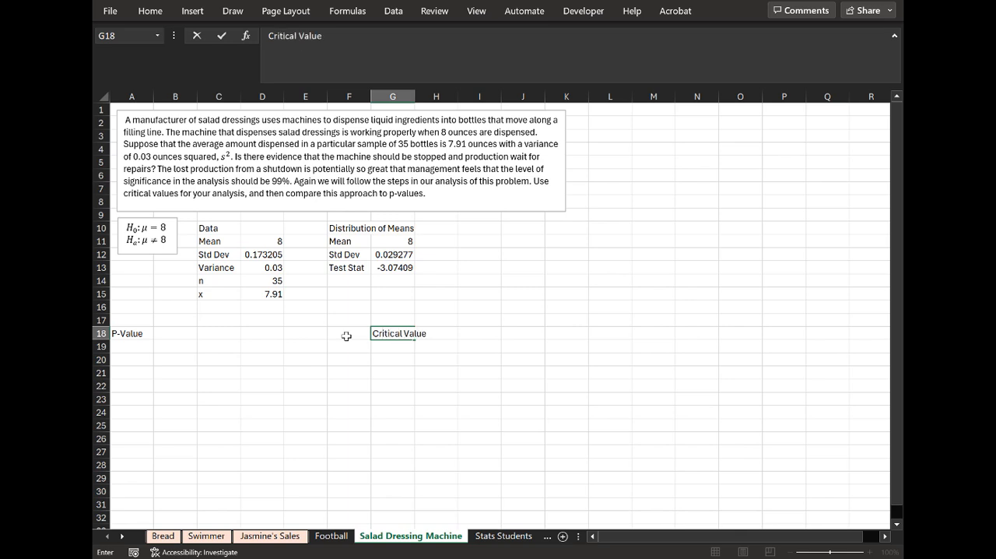
{"action": "key", "text": "Return"}
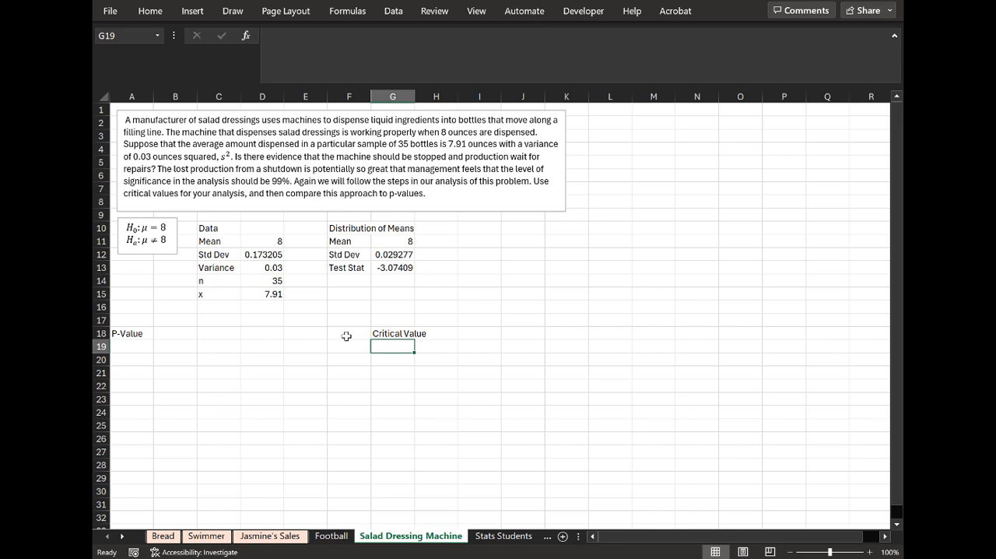
{"action": "left_click", "coordinate": [411, 268]}
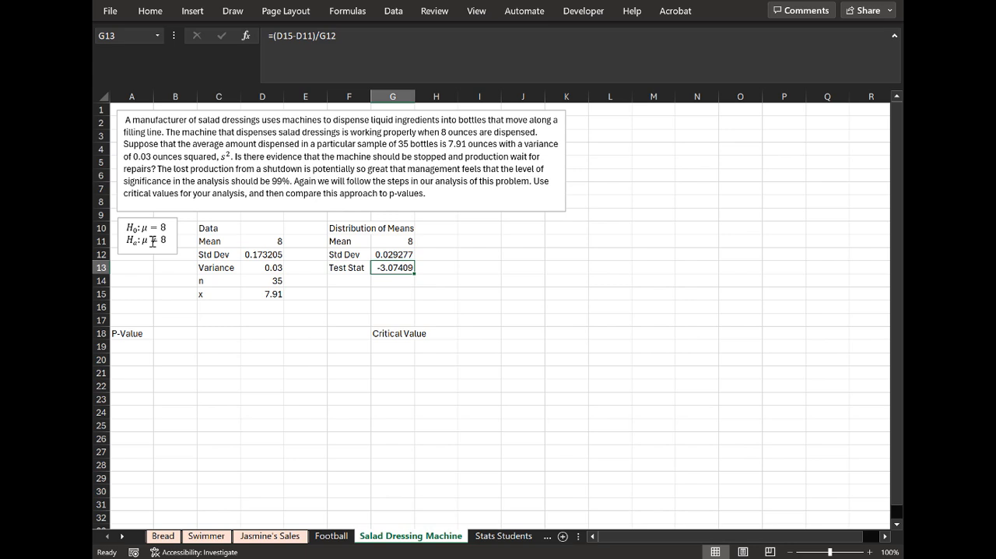
{"action": "left_click", "coordinate": [147, 331]}
{"action": "left_click", "coordinate": [382, 333]}
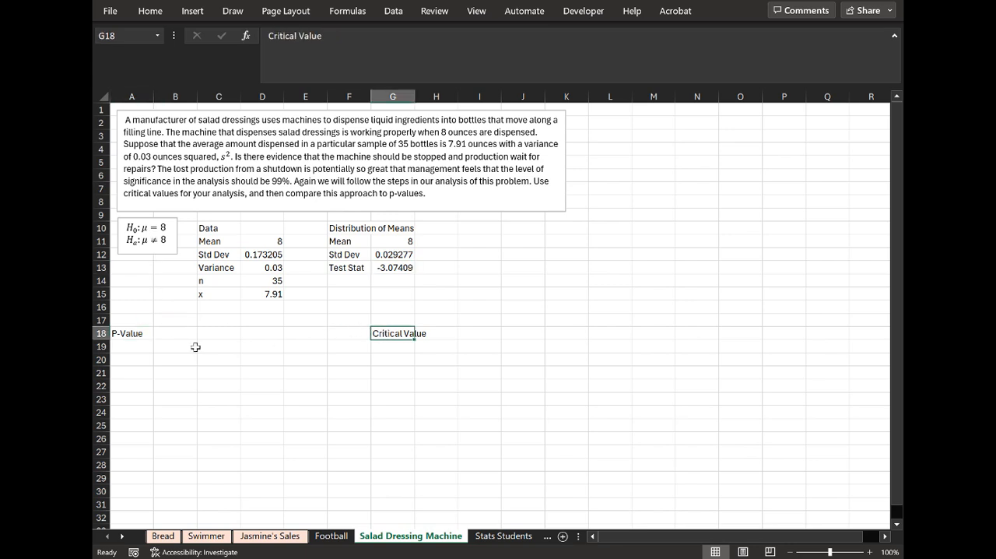
{"action": "left_click", "coordinate": [138, 333]}
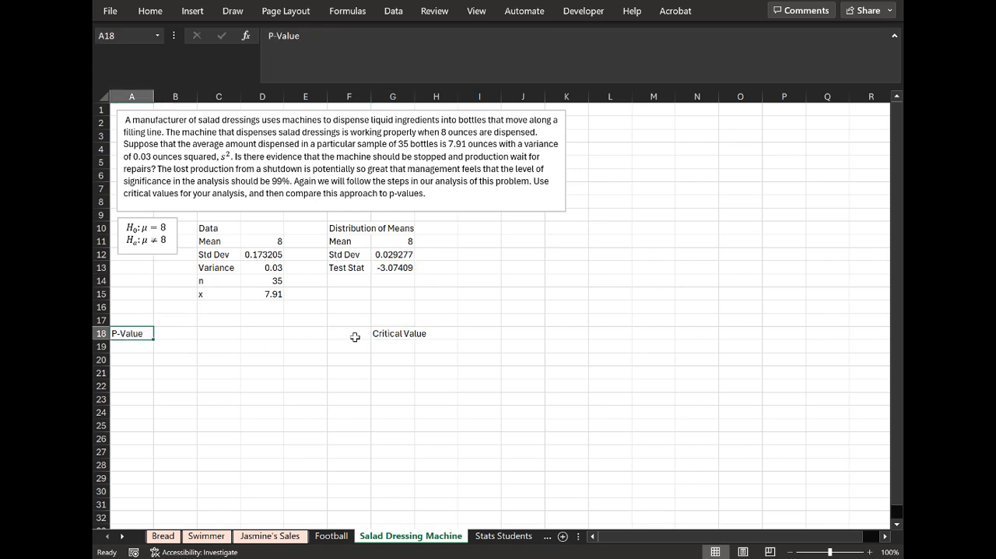
Add an "Alpha" row with 0.01 in G19:H19 under the Critical Value heading.
{"action": "left_click", "coordinate": [404, 331]}
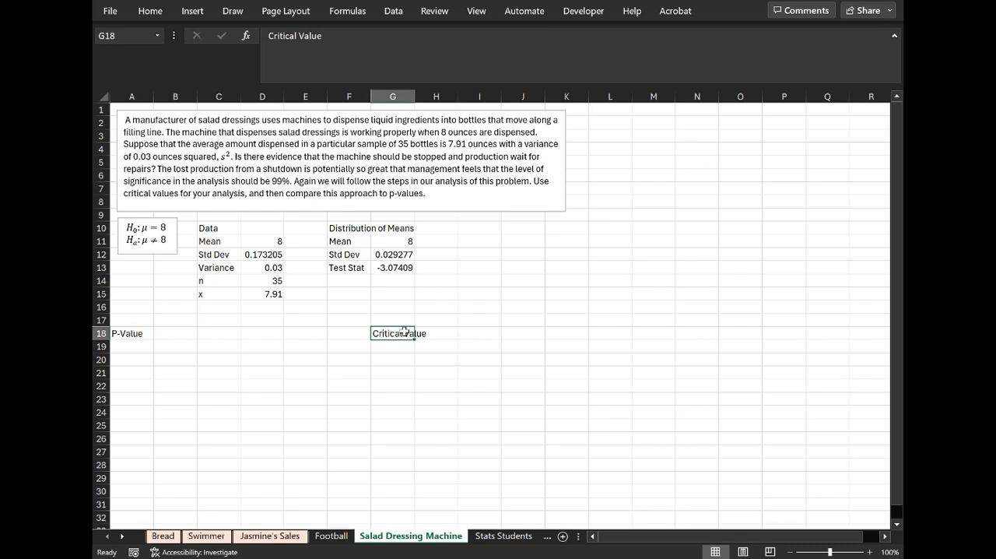
{"action": "key", "text": "Return"}
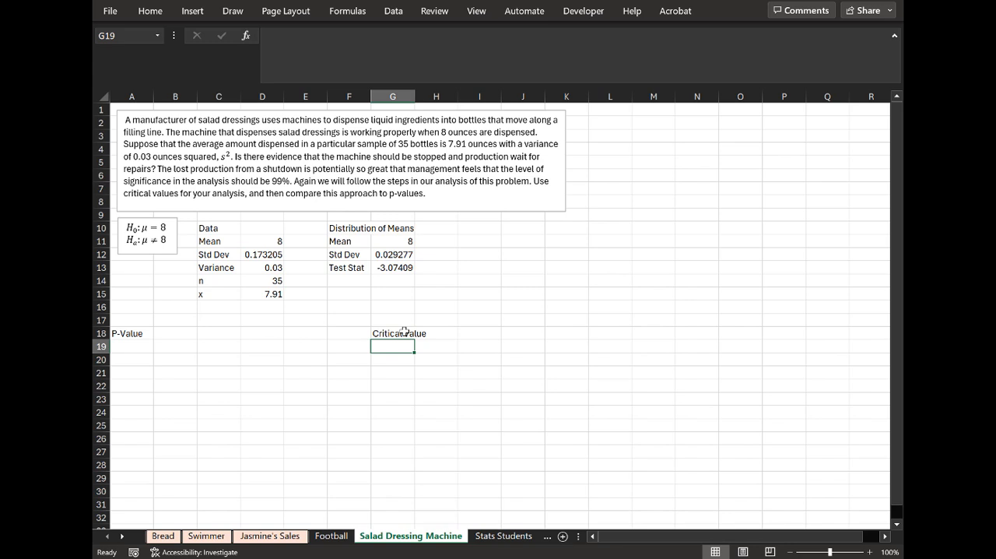
{"action": "type", "text": "="}
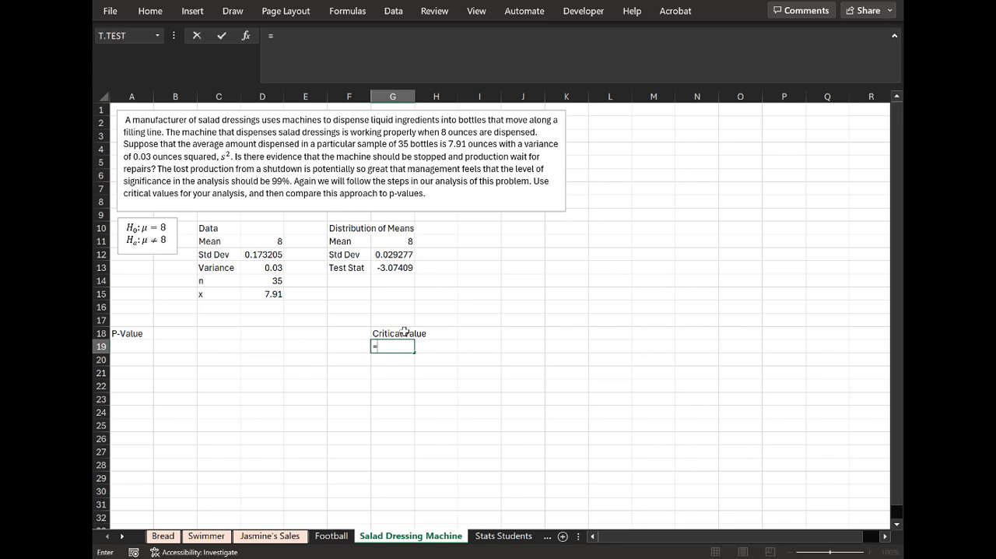
{"action": "key", "text": "BackSpace"}
{"action": "type", "text": "Alpha"}
{"action": "key", "text": "Tab"}
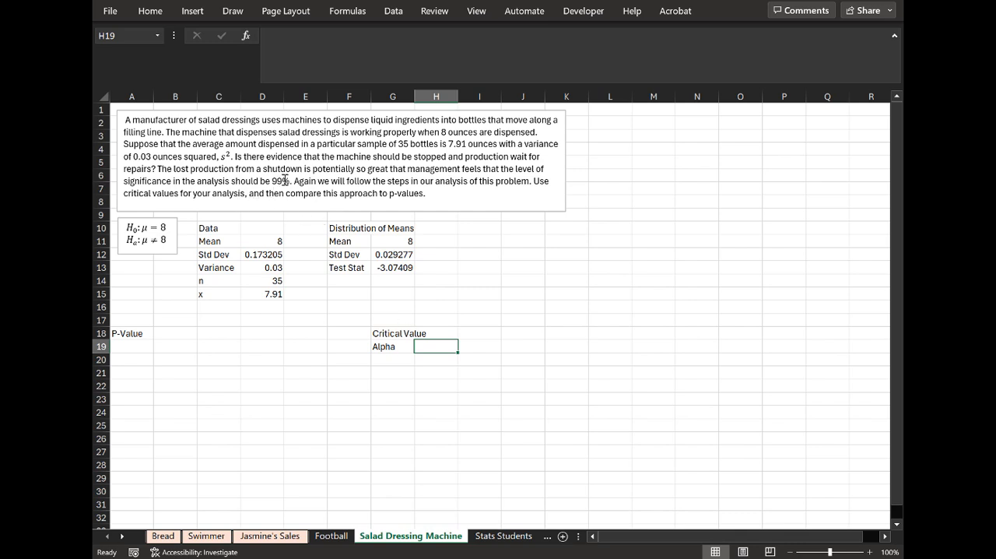
{"action": "type", "text": "0.01"}
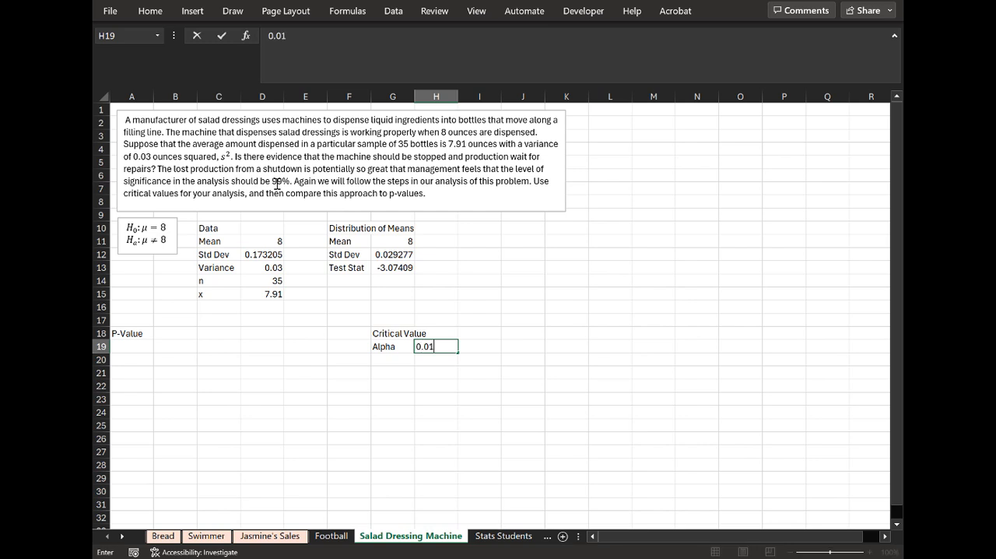
{"action": "key", "text": "Return"}
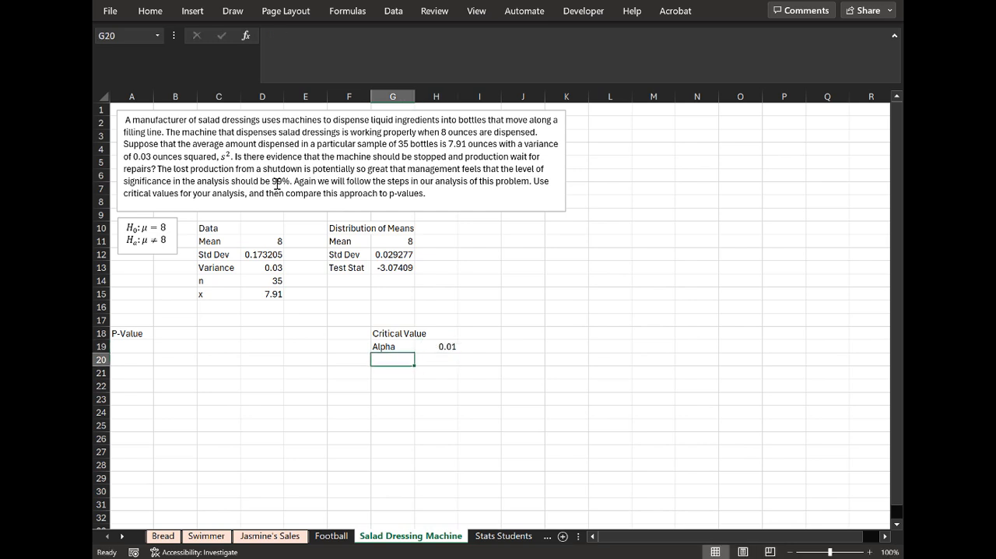
Add an "Alpha/2" row in G20:H20 that divides the alpha in H19 by 2.
{"action": "type", "text": "Alpha/2"}
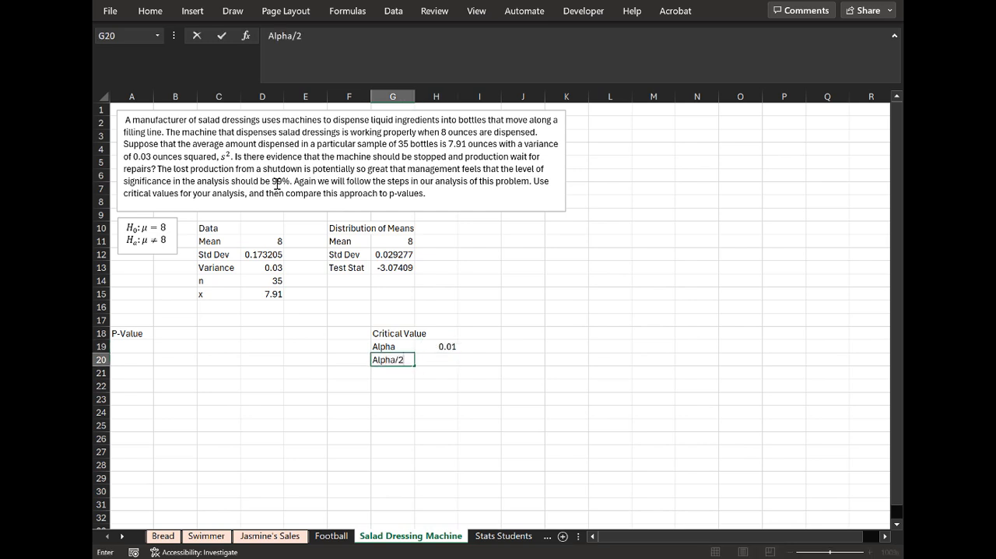
{"action": "key", "text": "Tab"}
{"action": "type", "text": "="}
{"action": "key", "text": "Up"}
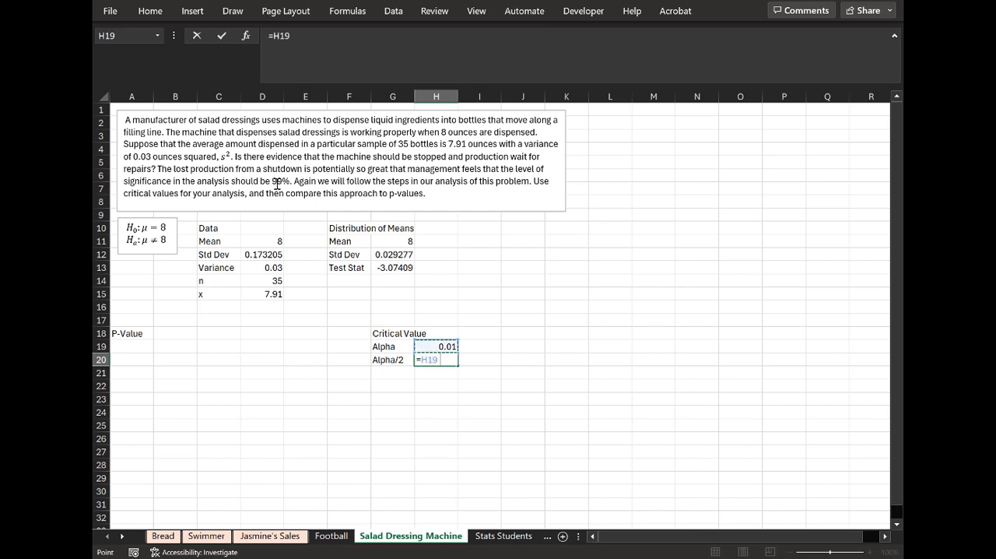
{"action": "type", "text": "/2"}
{"action": "key", "text": "Return"}
Label G21 "Critical Value" and widen column G so the whole label fits.
{"action": "key", "text": "Left"}
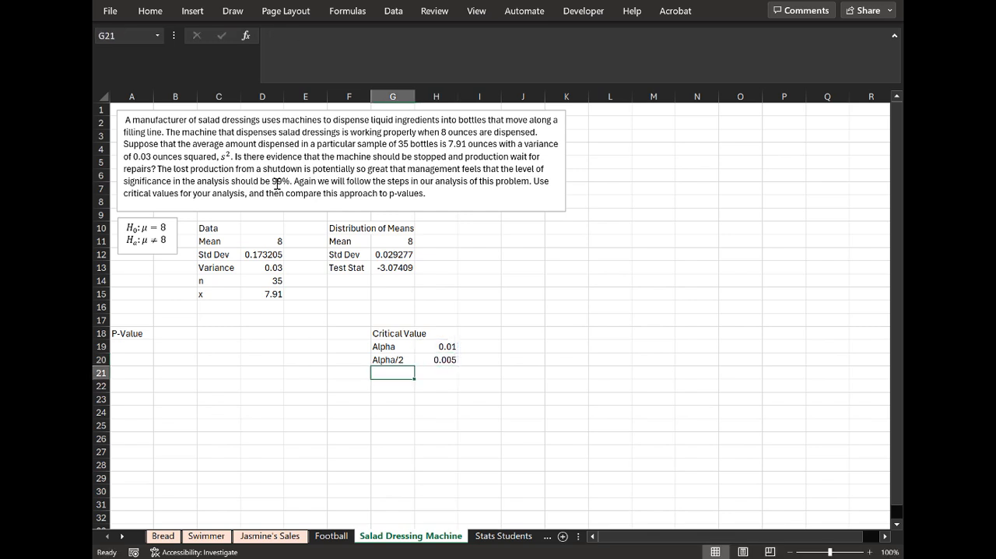
{"action": "type", "text": "Critical Va"}
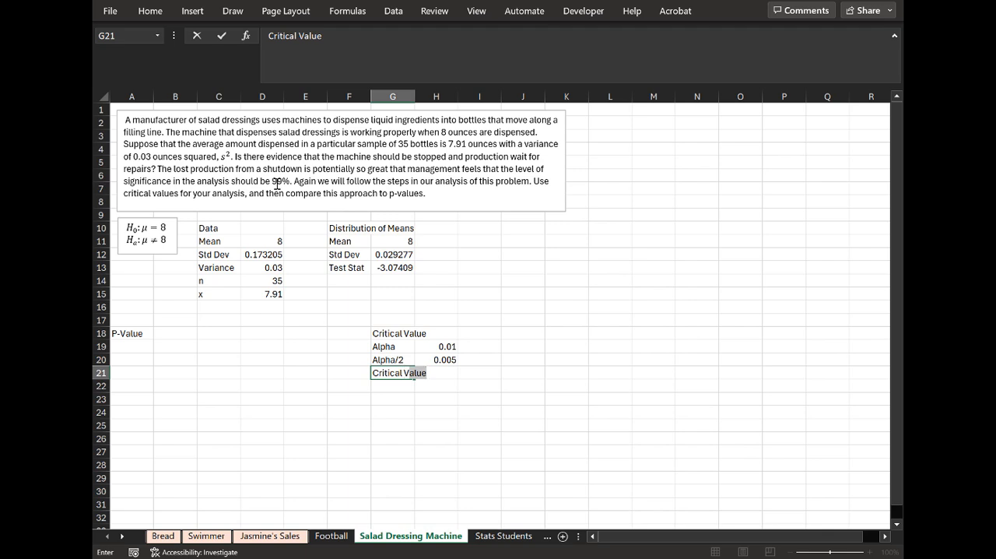
{"action": "type", "text": "lue"}
{"action": "key", "text": "Return"}
{"action": "key", "text": "Right"}
{"action": "key", "text": "Up"}
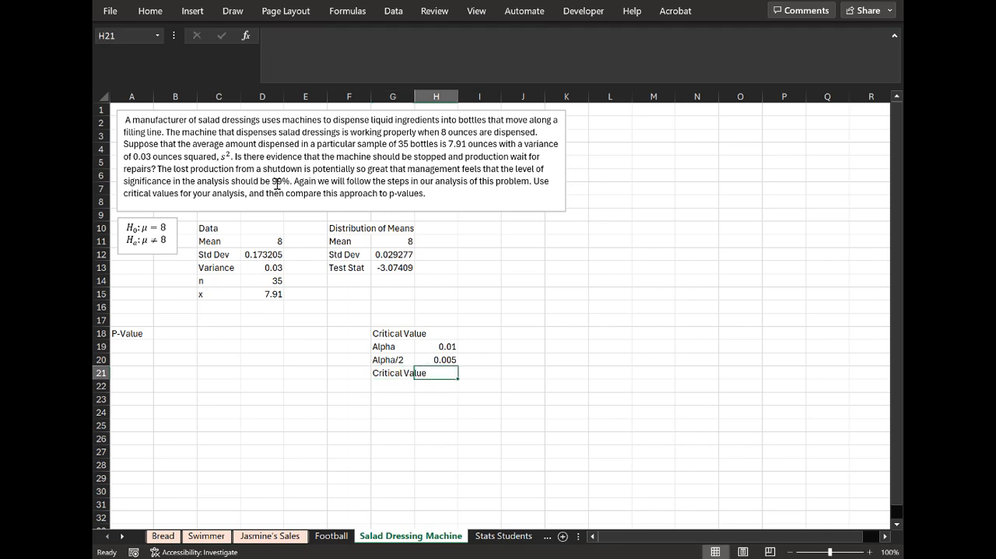
{"action": "double_click", "coordinate": [414, 95]}
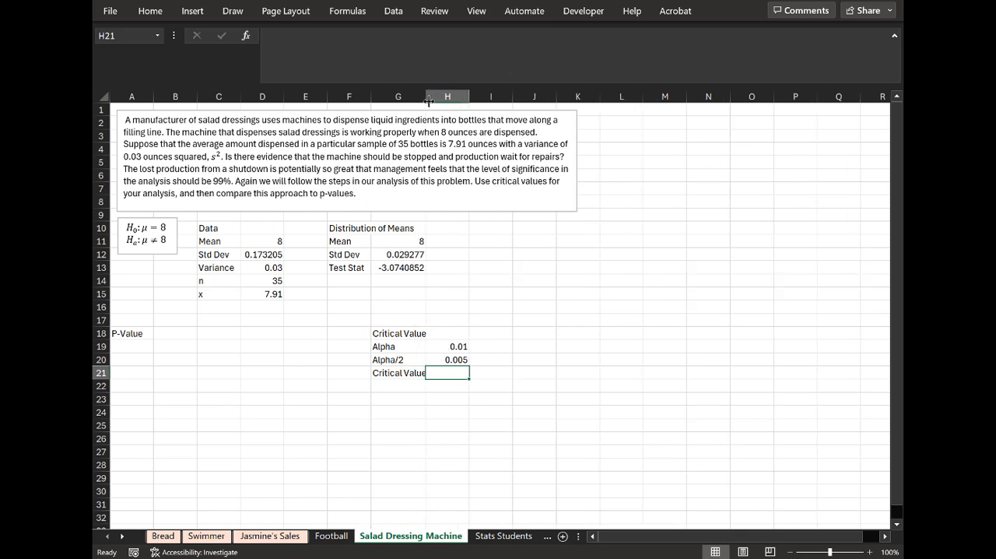
{"action": "left_click_drag", "start_coordinate": [426, 96], "coordinate": [439, 96]}
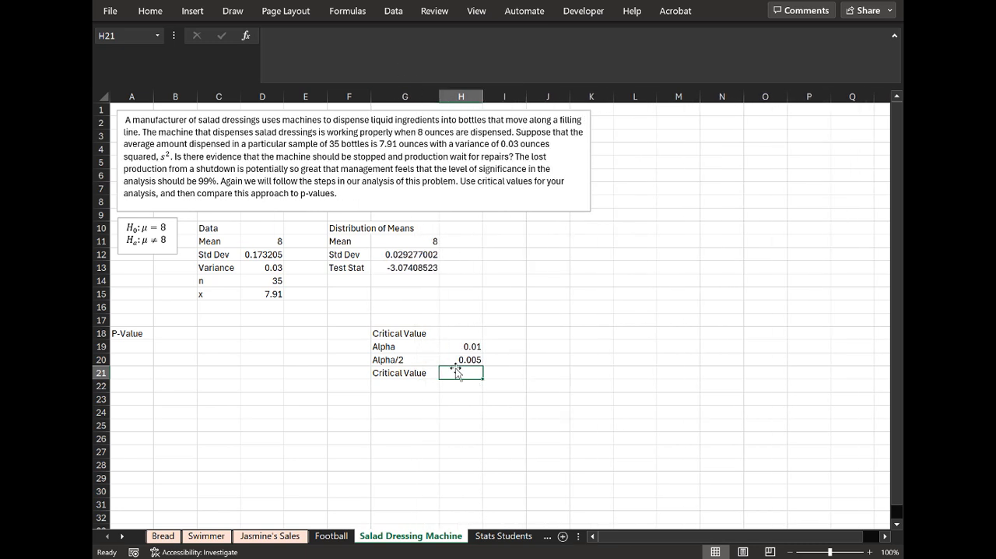
Calculate the critical value in H21 with T.INV, using the Alpha/2 value in H20 and n in D14 minus 1 as degrees of freedom.
{"action": "type", "text": "=t.kinv"}
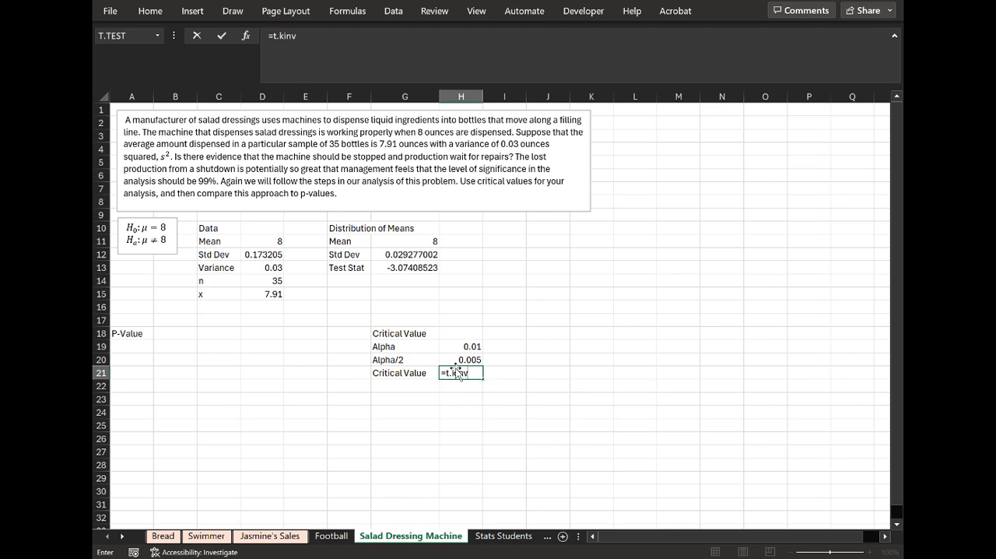
{"action": "key", "text": "BackSpace"}
{"action": "key", "text": "BackSpace"}
{"action": "key", "text": "BackSpace"}
{"action": "key", "text": "BackSpace"}
{"action": "type", "text": "inv("}
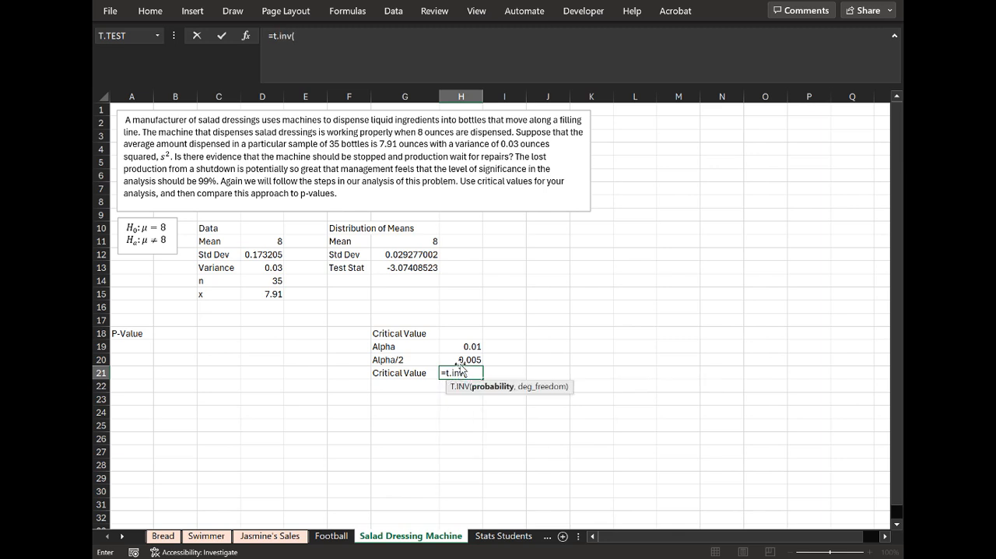
{"action": "left_click", "coordinate": [464, 360]}
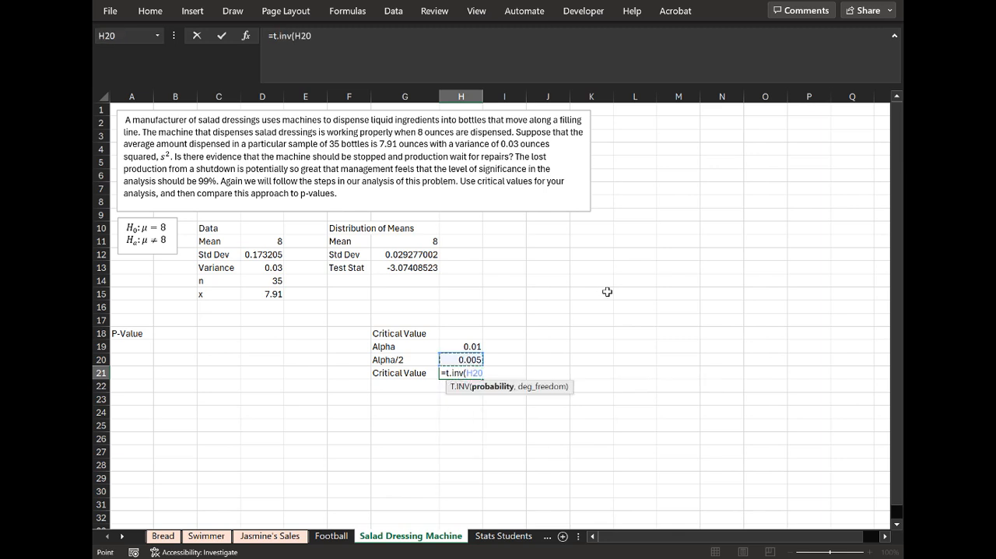
{"action": "type", "text": ","}
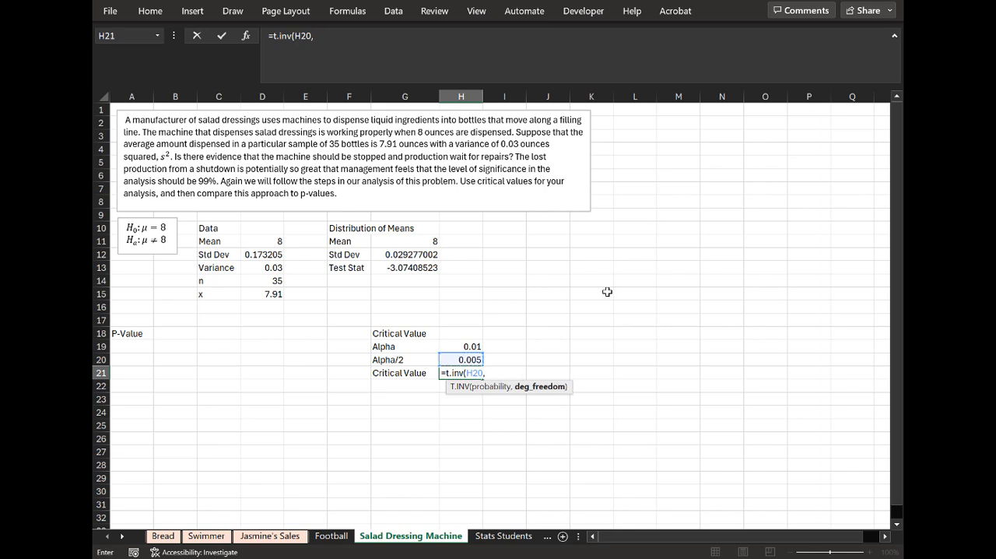
{"action": "left_click", "coordinate": [277, 282]}
{"action": "type", "text": "-1"}
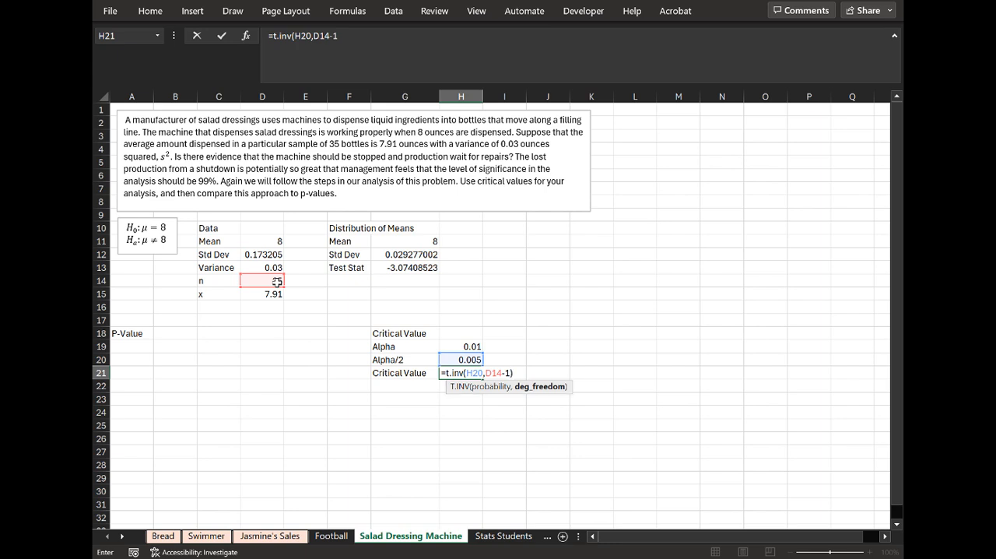
{"action": "key", "text": "Return"}
Add a "DF" row in F14:G14 that subtracts 1 from the sample size in D14.
{"action": "left_click", "coordinate": [337, 285]}
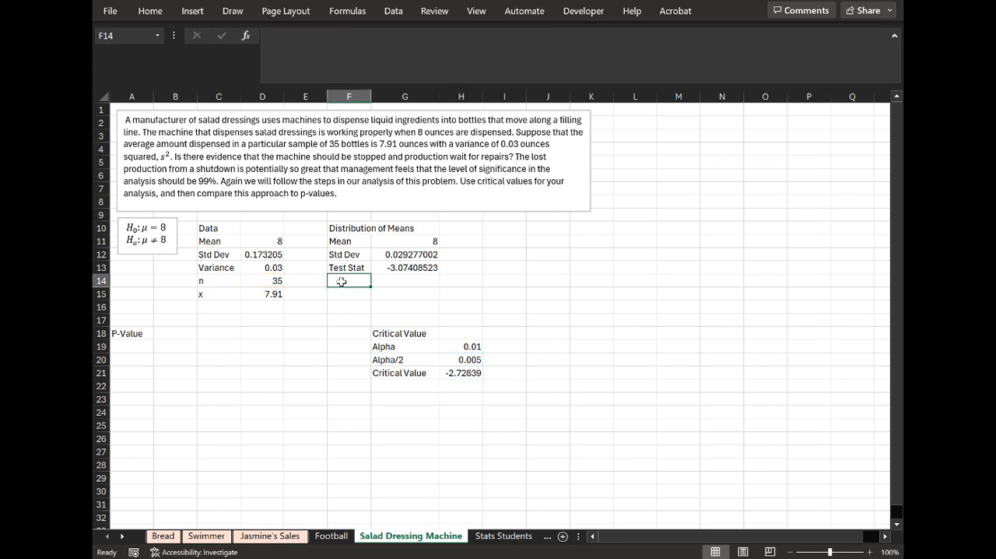
{"action": "type", "text": "DF"}
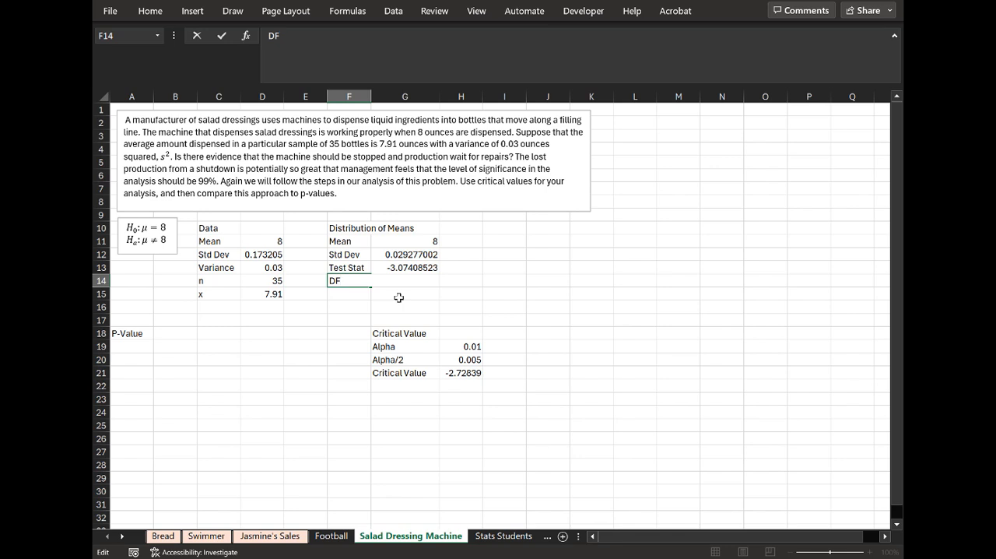
{"action": "key", "text": "Return"}
{"action": "key", "text": "Up"}
{"action": "key", "text": "Right"}
{"action": "type", "text": "="}
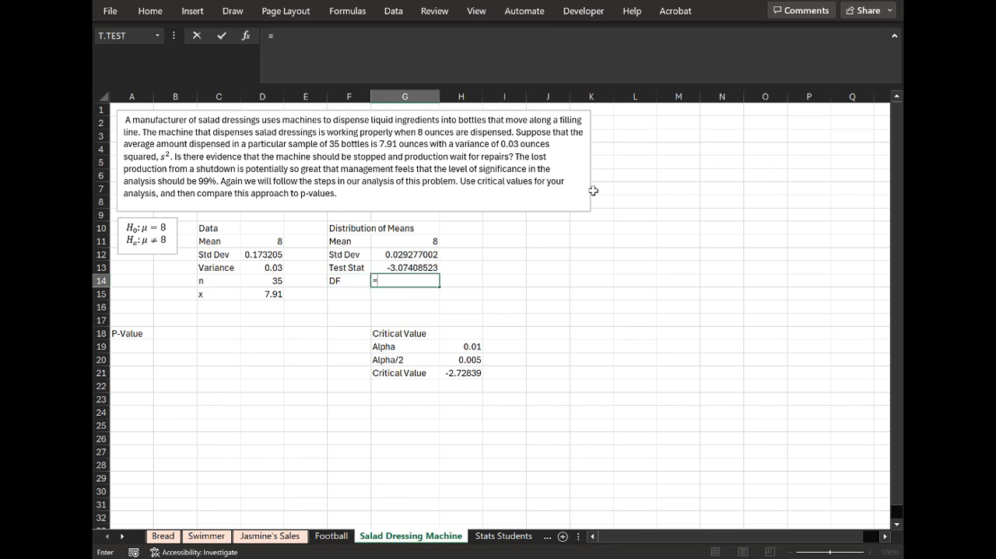
{"action": "left_click", "coordinate": [285, 281]}
{"action": "type", "text": "-"}
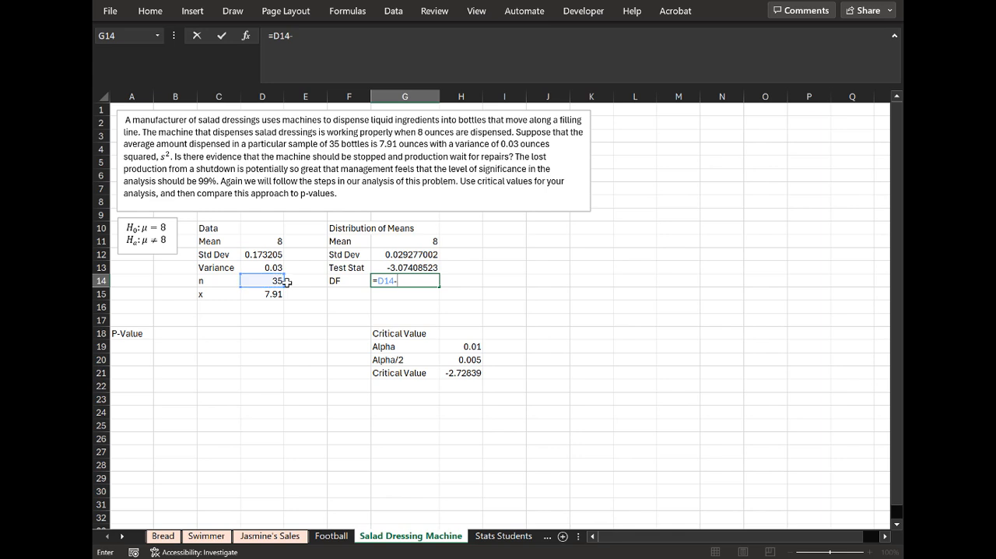
{"action": "type", "text": "1"}
{"action": "key", "text": "Return"}
{"action": "left_click", "coordinate": [457, 373]}
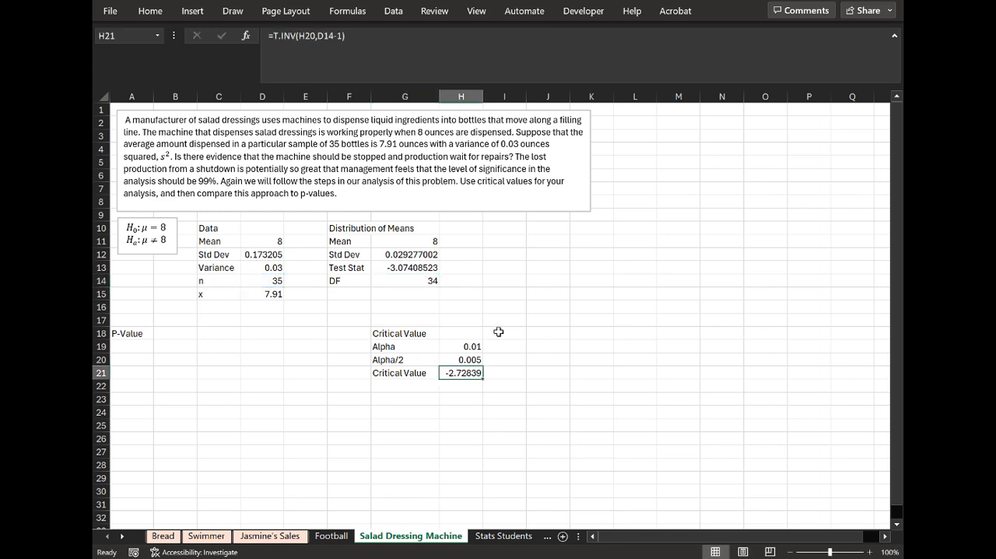
{"action": "left_click", "coordinate": [503, 375]}
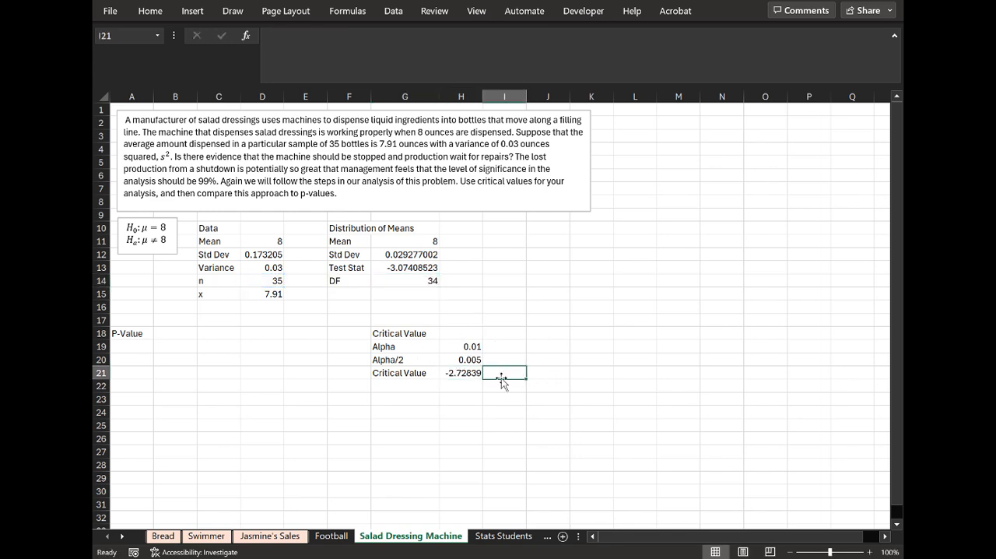
{"action": "left_click", "coordinate": [471, 374]}
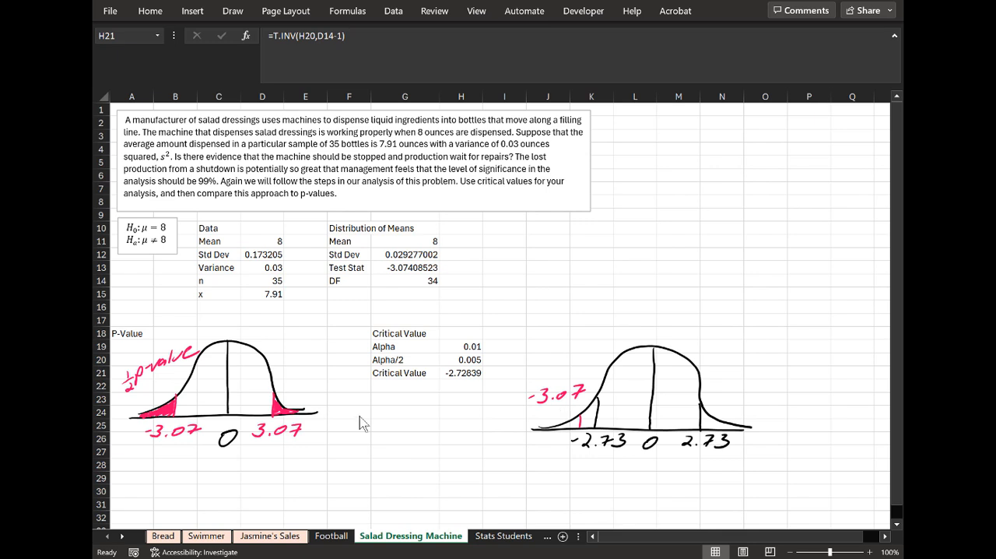
Calculate the two-tailed p-value in A29 as cumulative T.DIST of the test statistic in G13 and DF in G14, multiplied by 2.
{"action": "left_click", "coordinate": [134, 477]}
{"action": "type", "text": "=t.dist("}
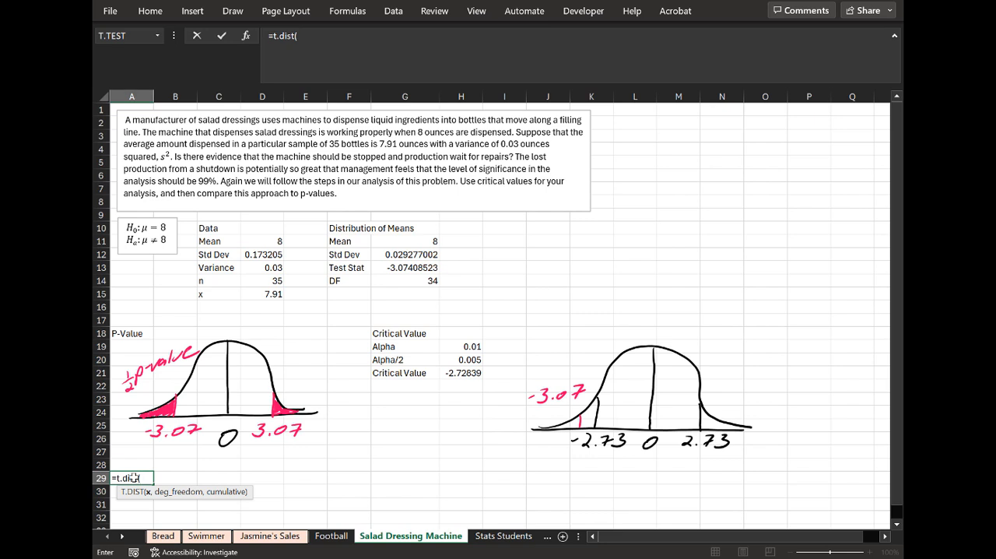
{"action": "left_click", "coordinate": [397, 267]}
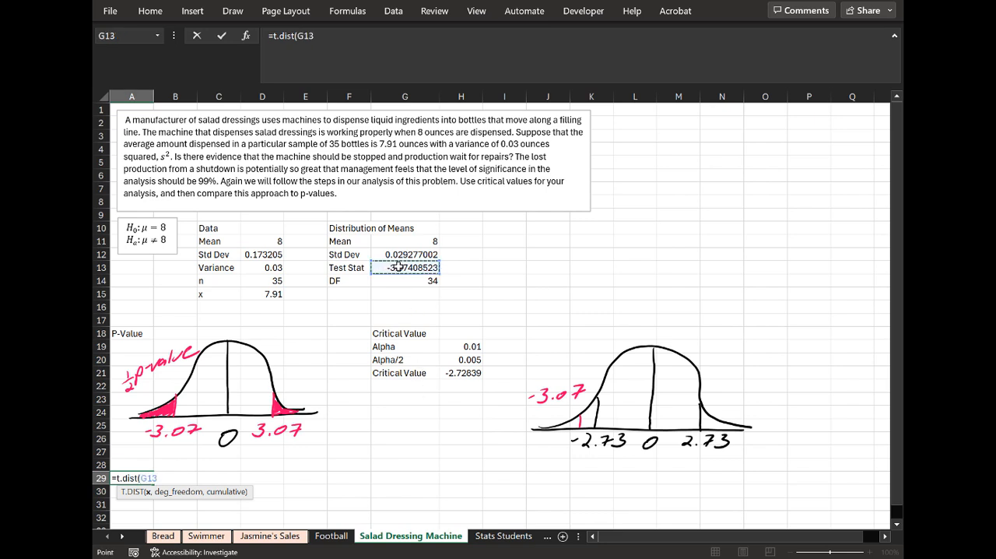
{"action": "type", "text": ","}
{"action": "left_click", "coordinate": [429, 284]}
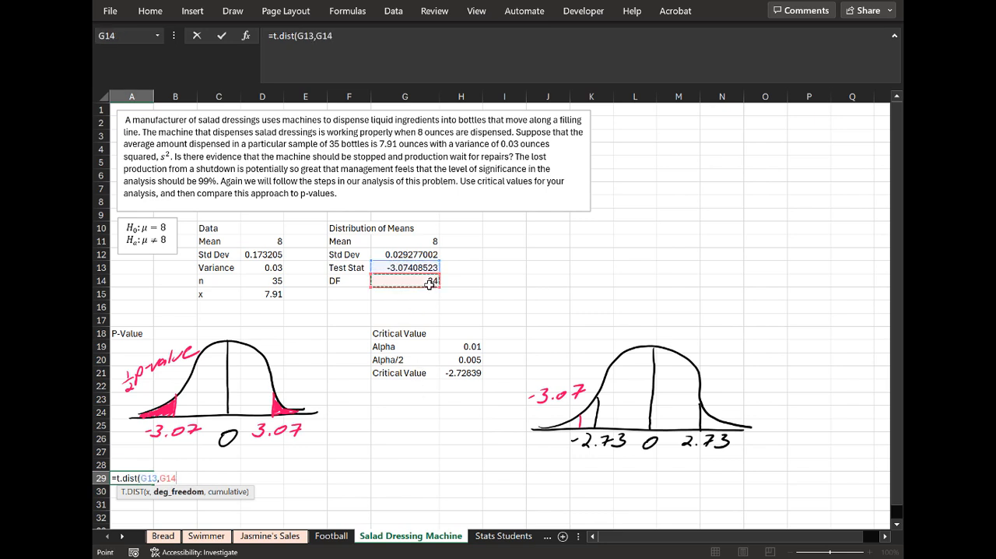
{"action": "type", "text": ",true)"}
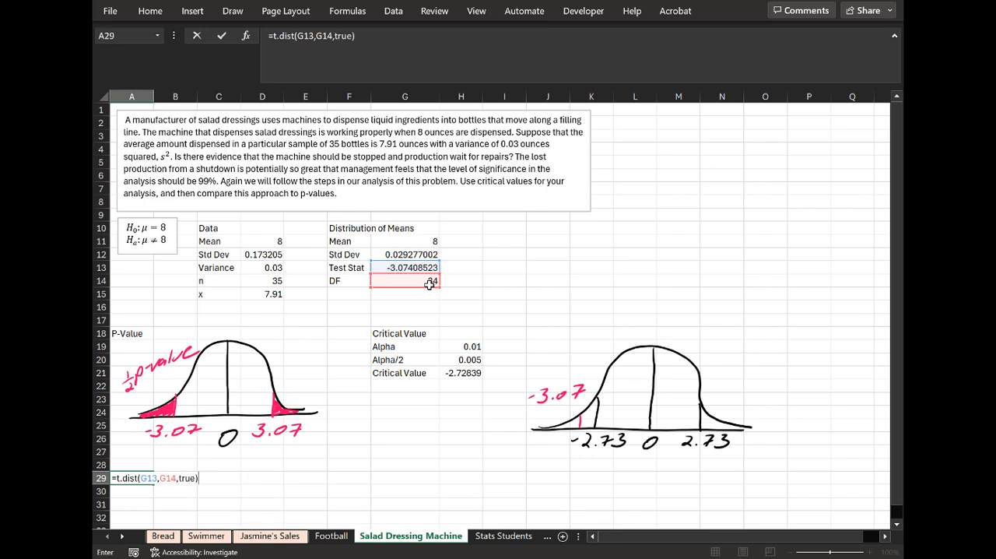
{"action": "type", "text": "*2"}
{"action": "key", "text": "Return"}
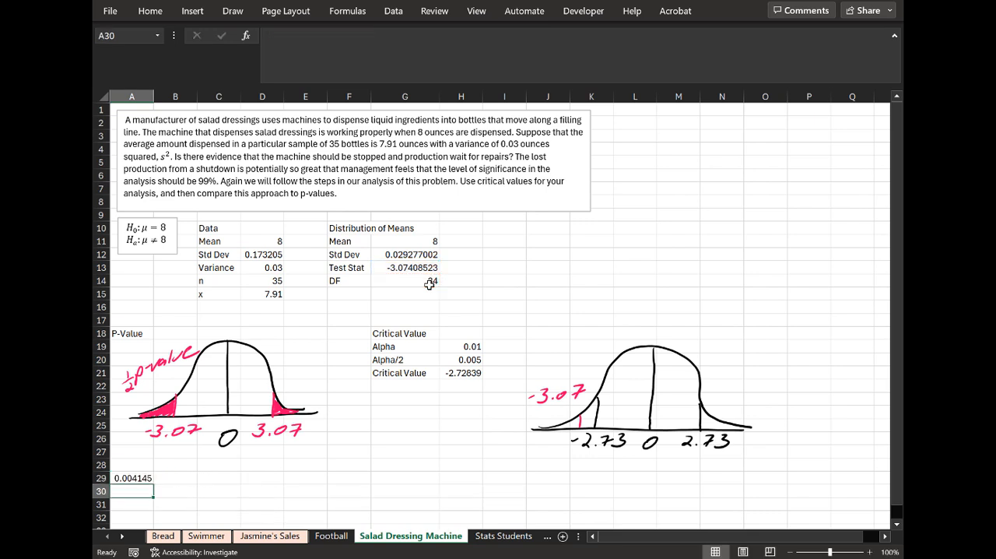
{"action": "key", "text": "Up"}
{"action": "key", "text": "Right"}
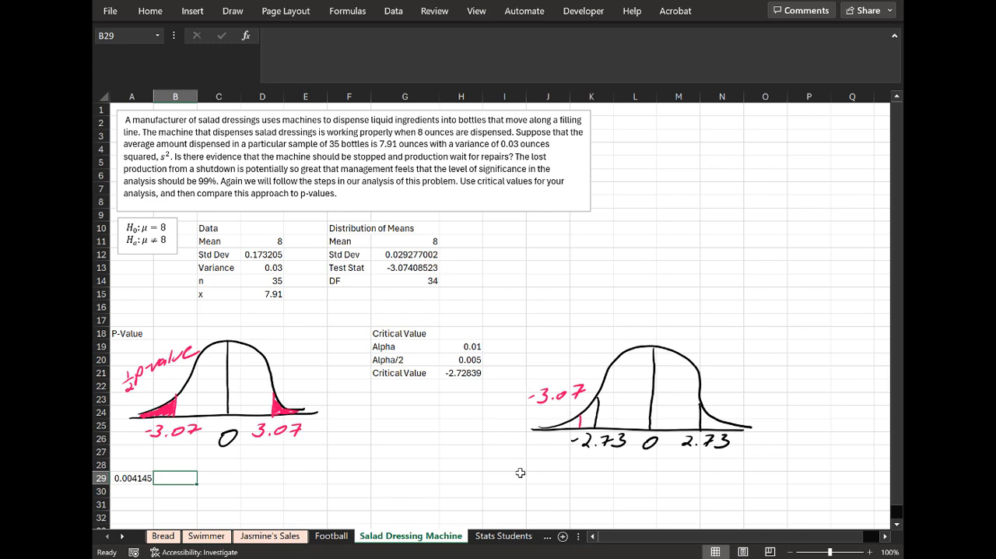
Enter the note "In the reject" in J29 beneath the critical value curve.
{"action": "left_click", "coordinate": [561, 466]}
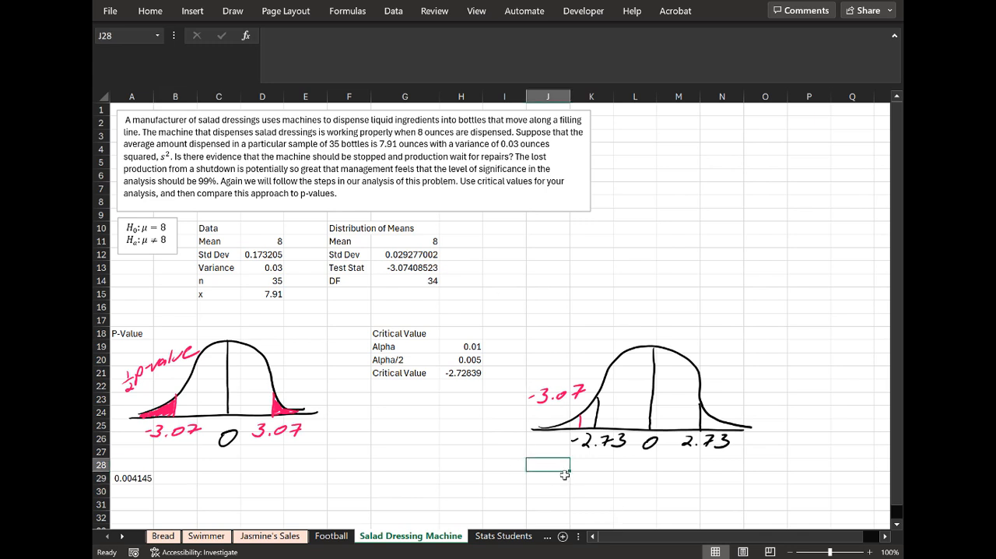
{"action": "left_click", "coordinate": [565, 476]}
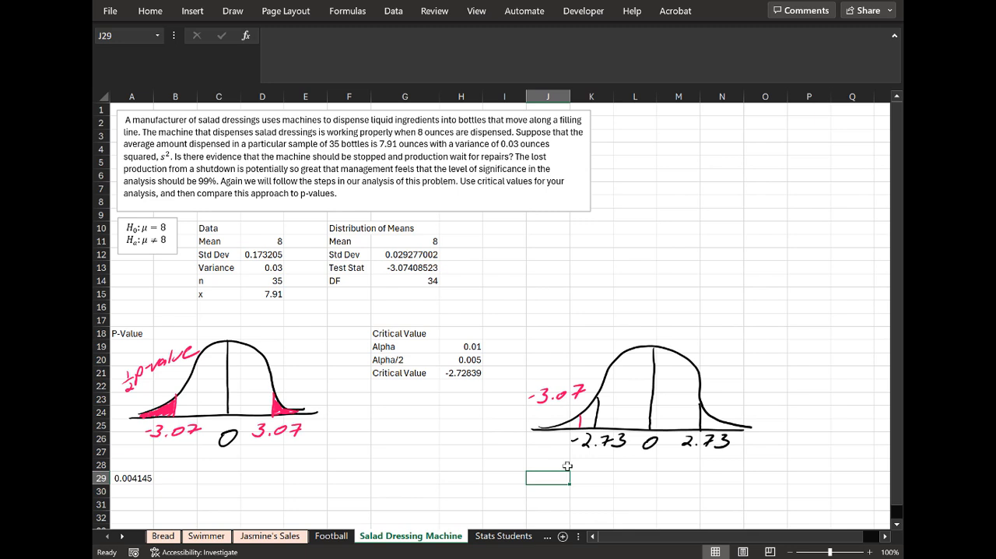
{"action": "type", "text": "In the re"}
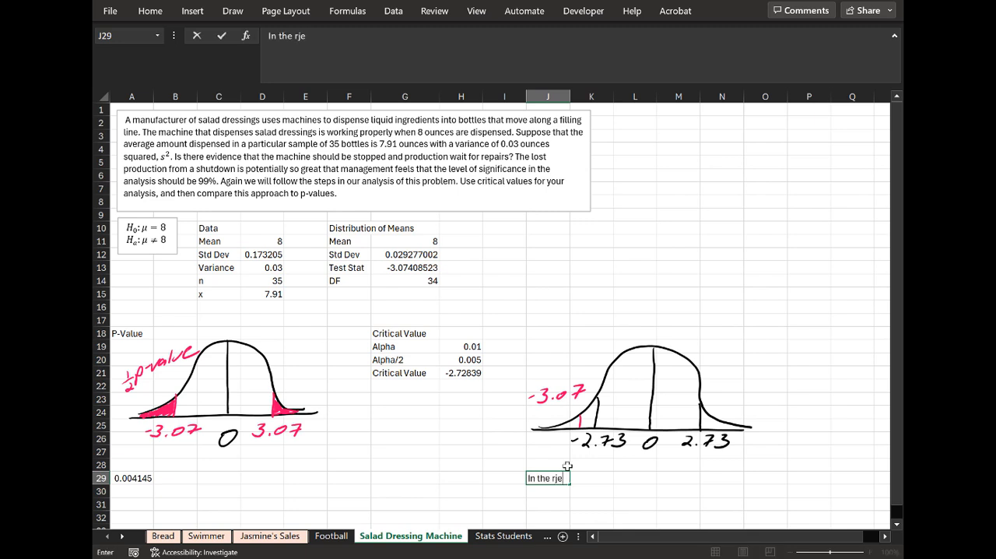
{"action": "type", "text": "ject"}
{"action": "key", "text": "Return"}
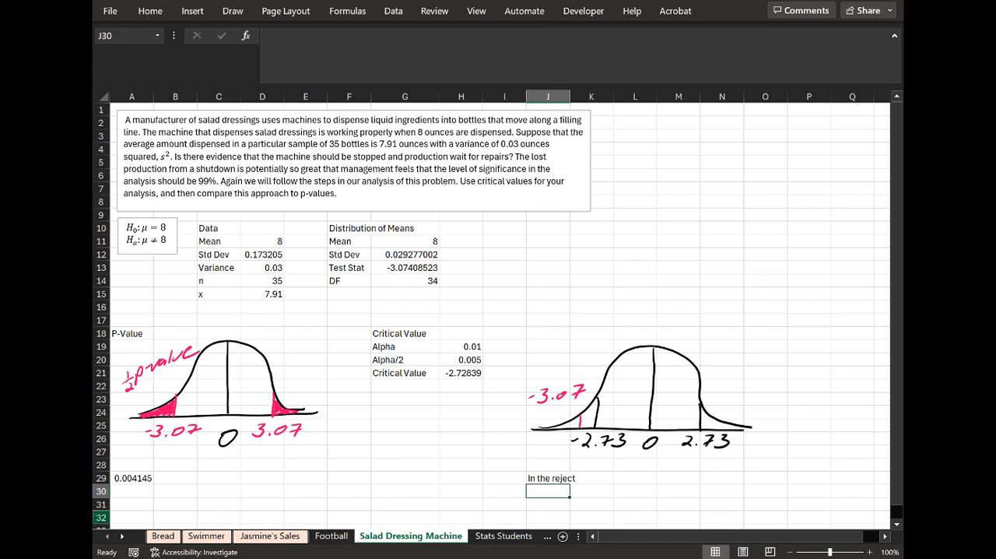
Enter the conclusion "P is lower than 0.01, reject null" in B29 beside the p-value.
{"action": "left_click", "coordinate": [139, 490]}
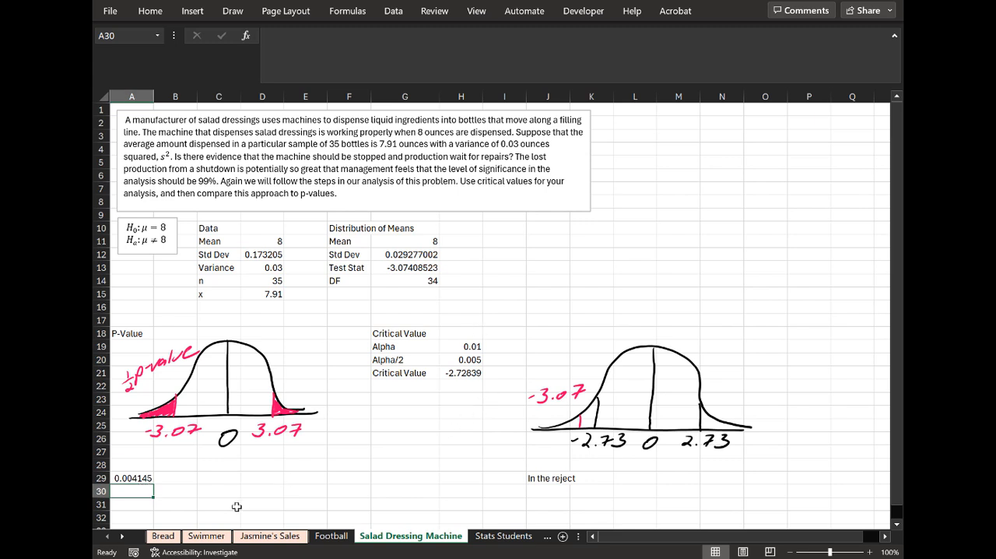
{"action": "left_click", "coordinate": [192, 490]}
{"action": "left_click", "coordinate": [185, 476]}
{"action": "type", "text": "P"}
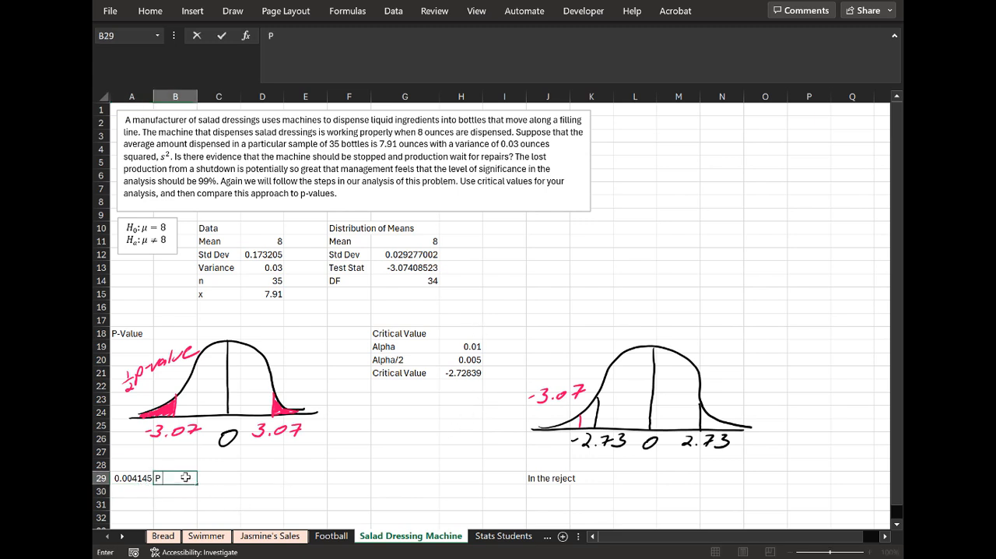
{"action": "type", "text": " is lower than "}
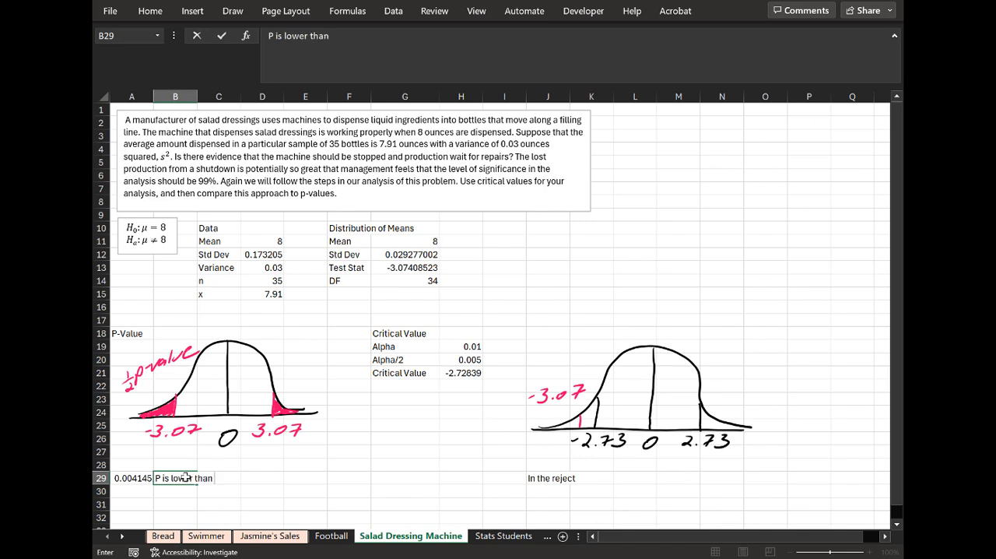
{"action": "type", "text": "0.01, reject null"}
{"action": "key", "text": "Return"}
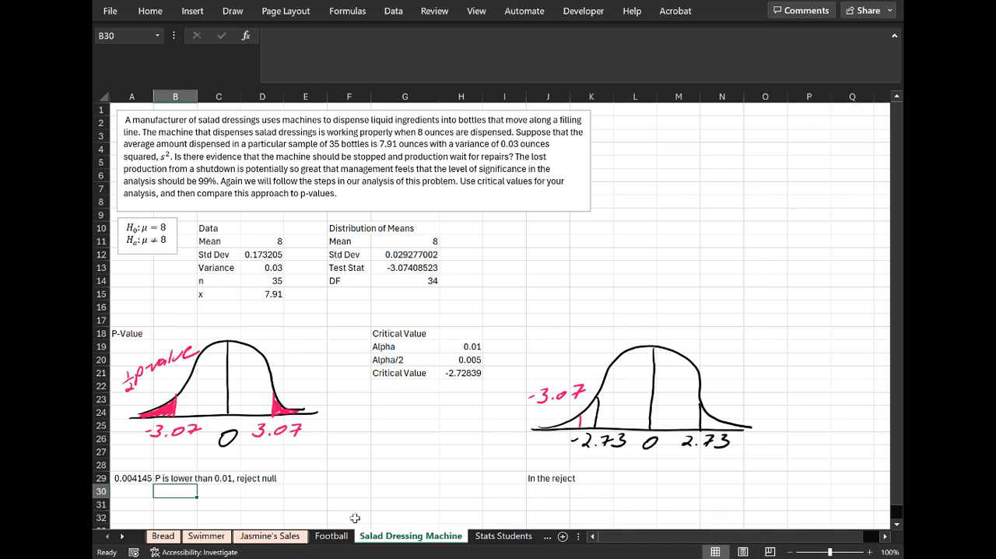
Extend the note in J29 to "In the reject zone" and enter "Reject null" in J30.
{"action": "left_click", "coordinate": [541, 478]}
{"action": "left_click", "coordinate": [335, 40]}
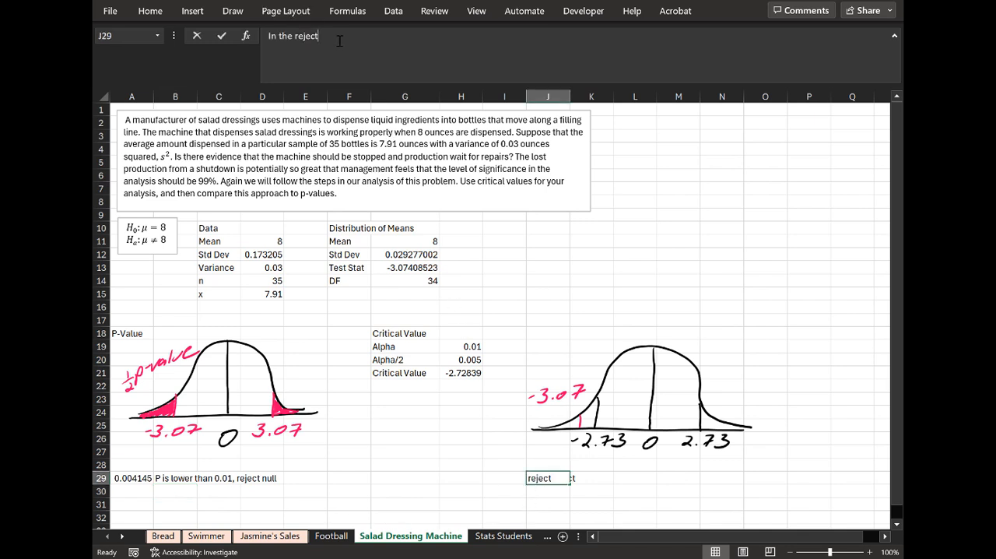
{"action": "type", "text": "zone"}
{"action": "key", "text": "Return"}
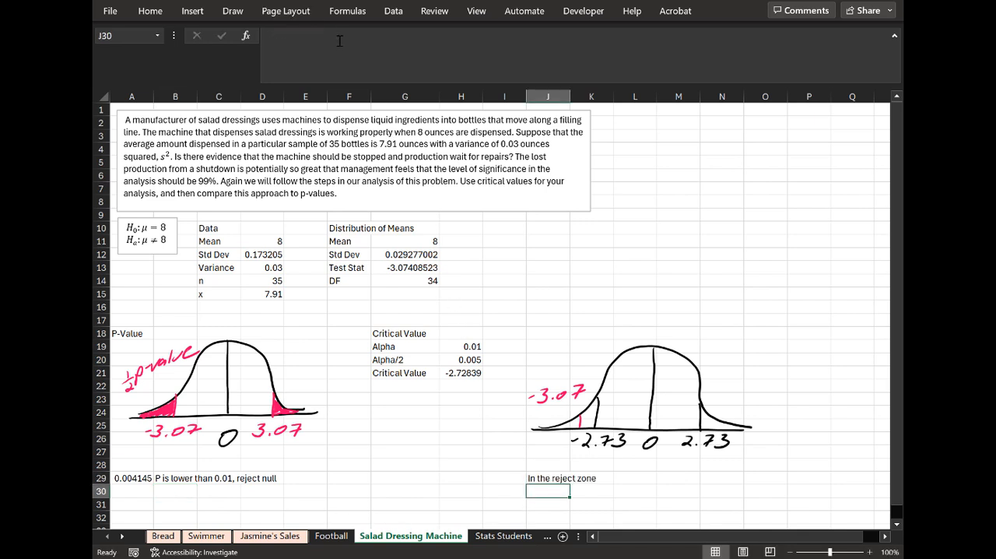
{"action": "type", "text": "Reject null"}
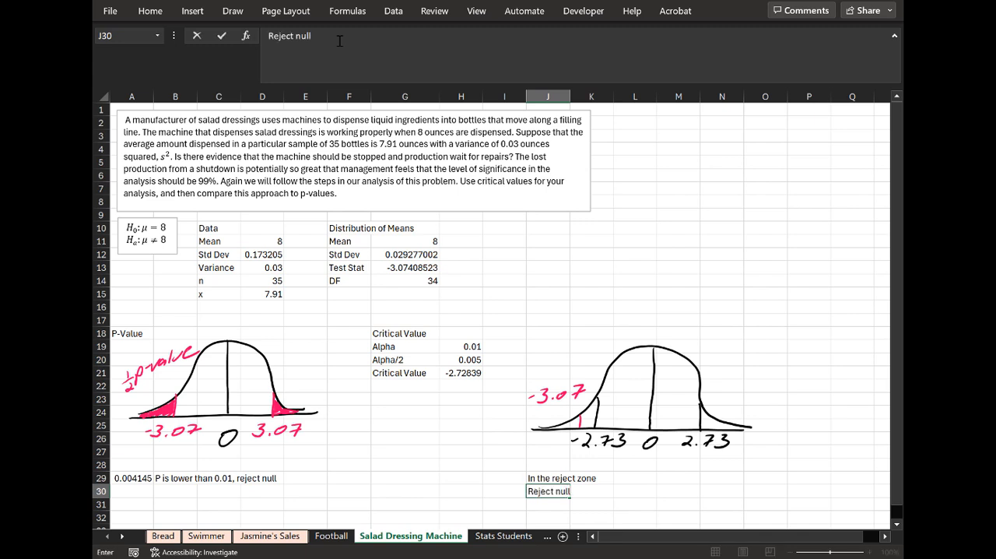
{"action": "key", "text": "Return"}
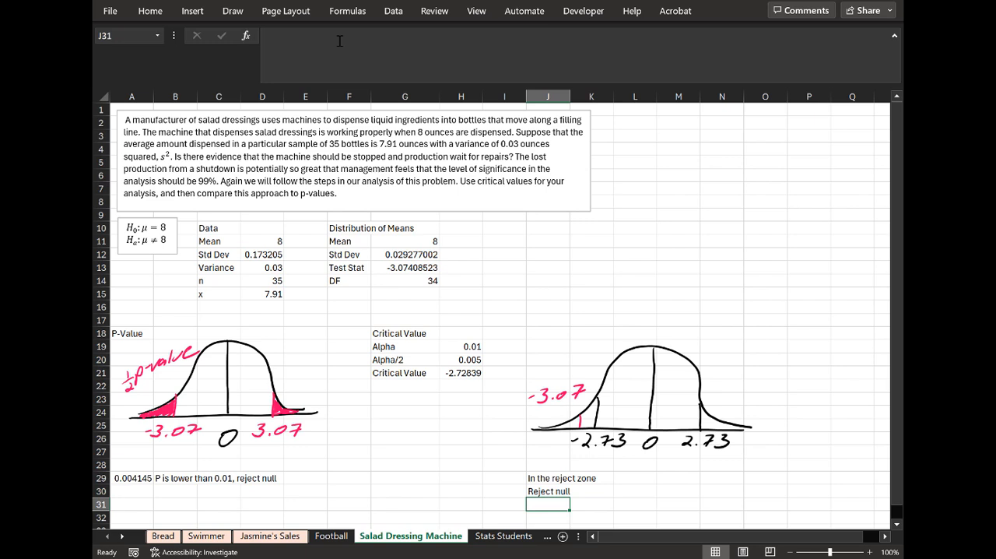